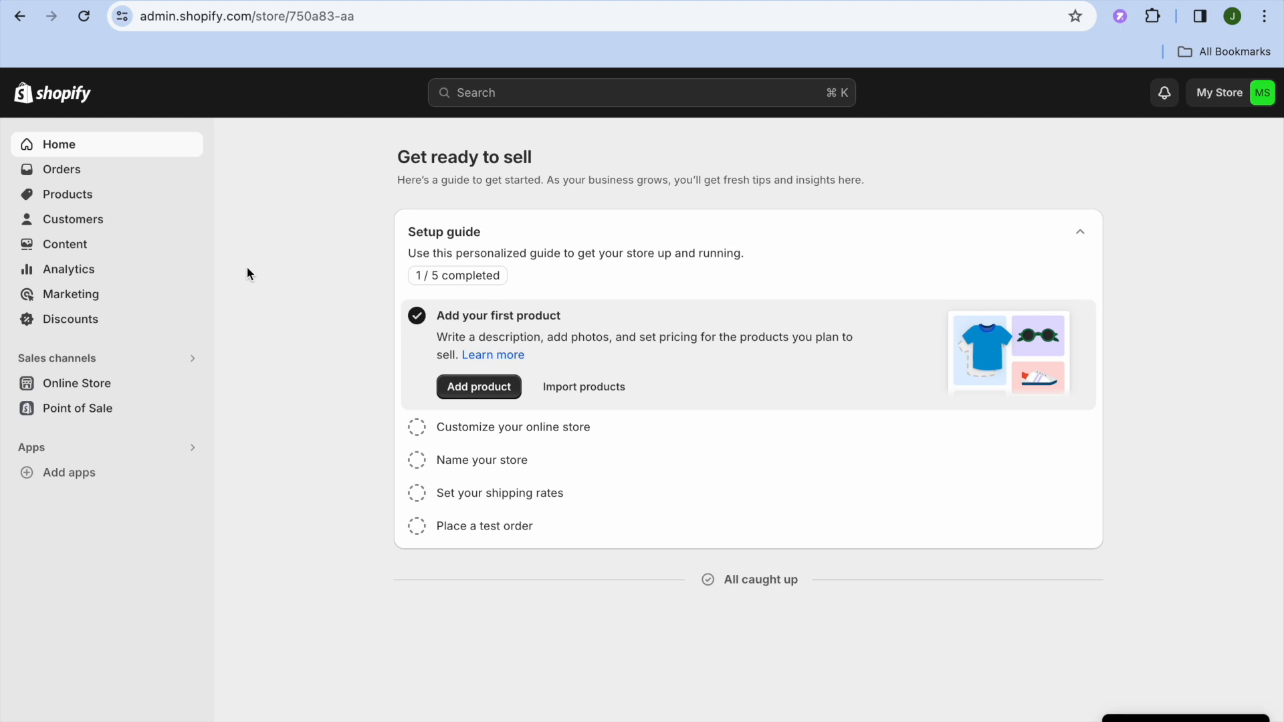
# Search the Shopify App Store for "goaffpro" and open the GOAFFPRO - Affiliate Marketing listing
pyautogui.click(106, 472)
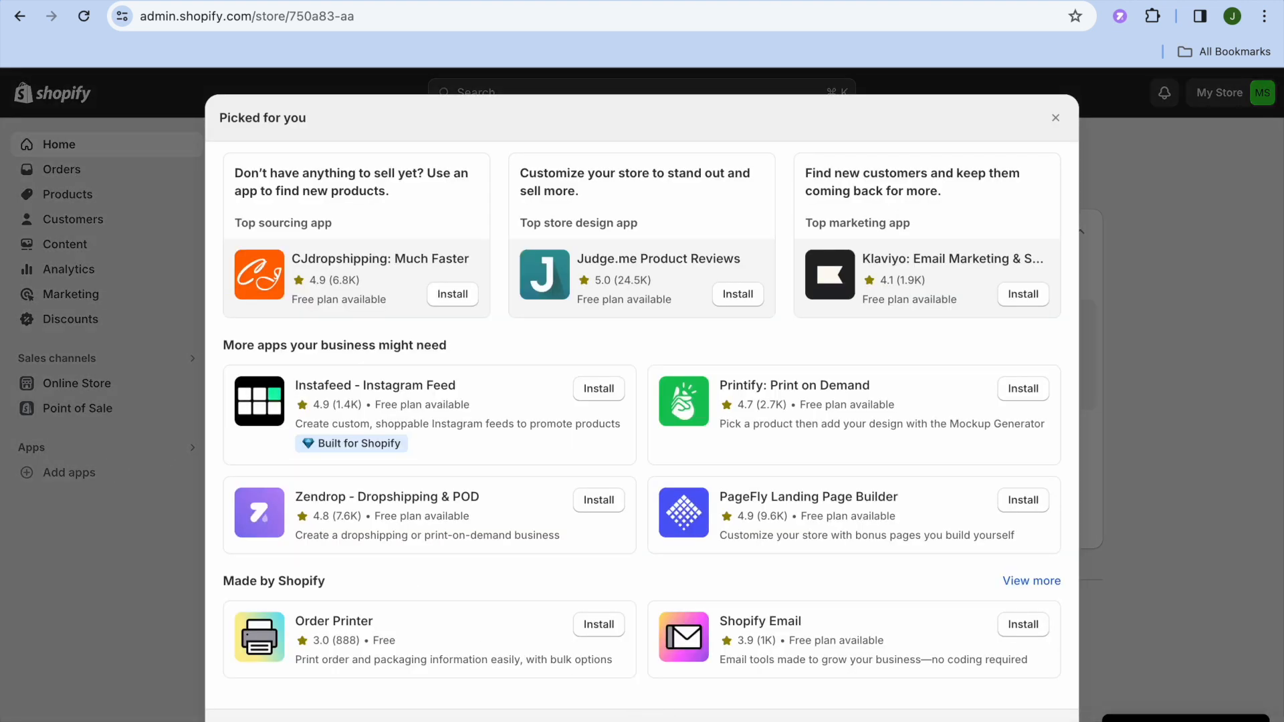
pyautogui.click(692, 718)
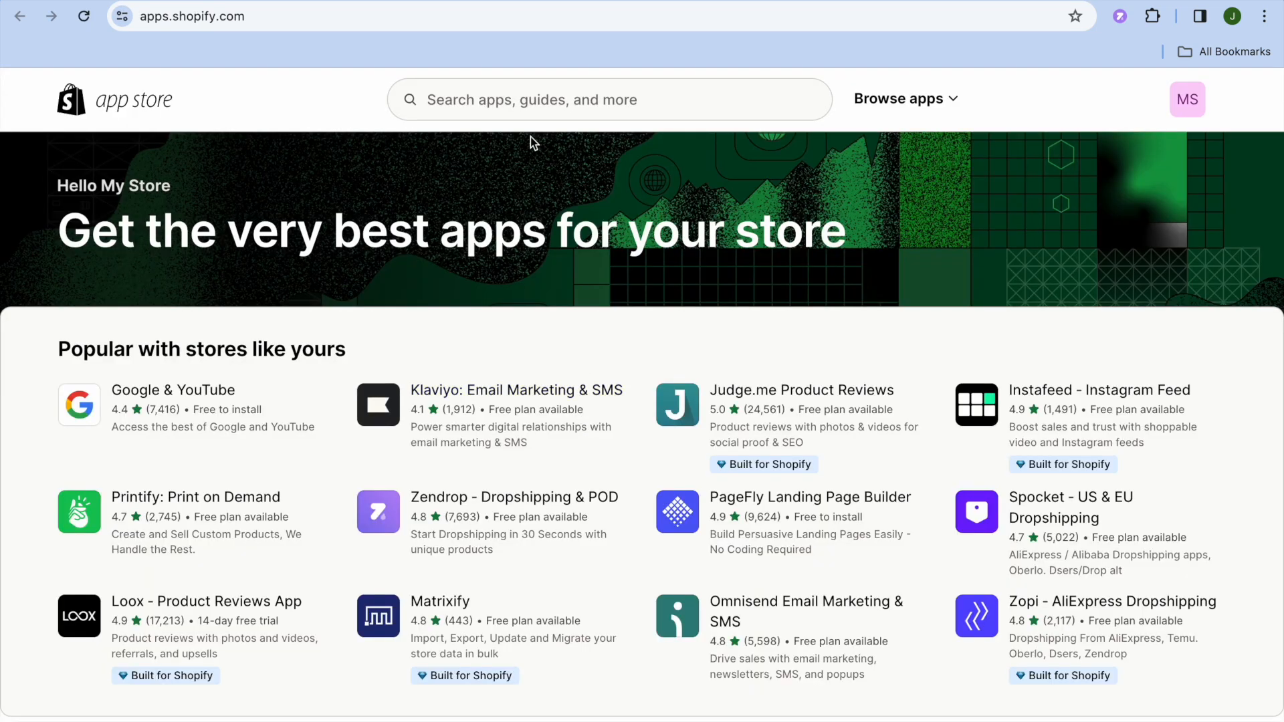
pyautogui.click(521, 100)
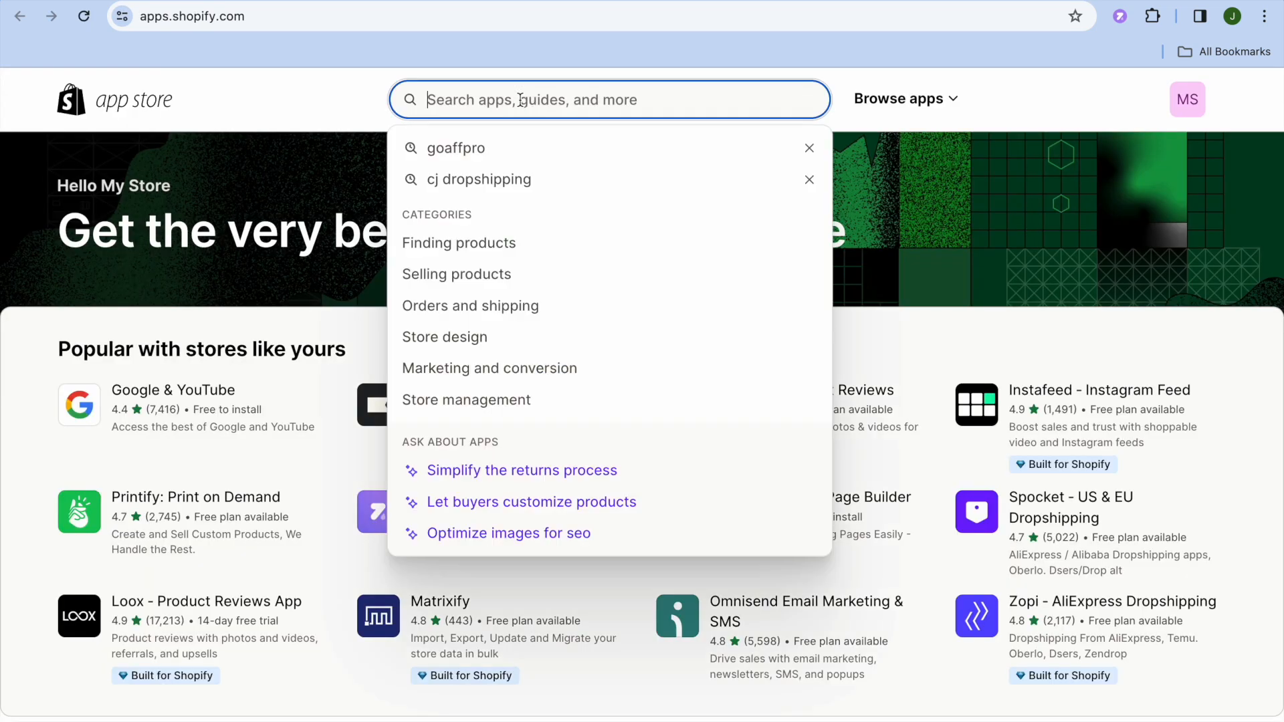
pyautogui.click(516, 162)
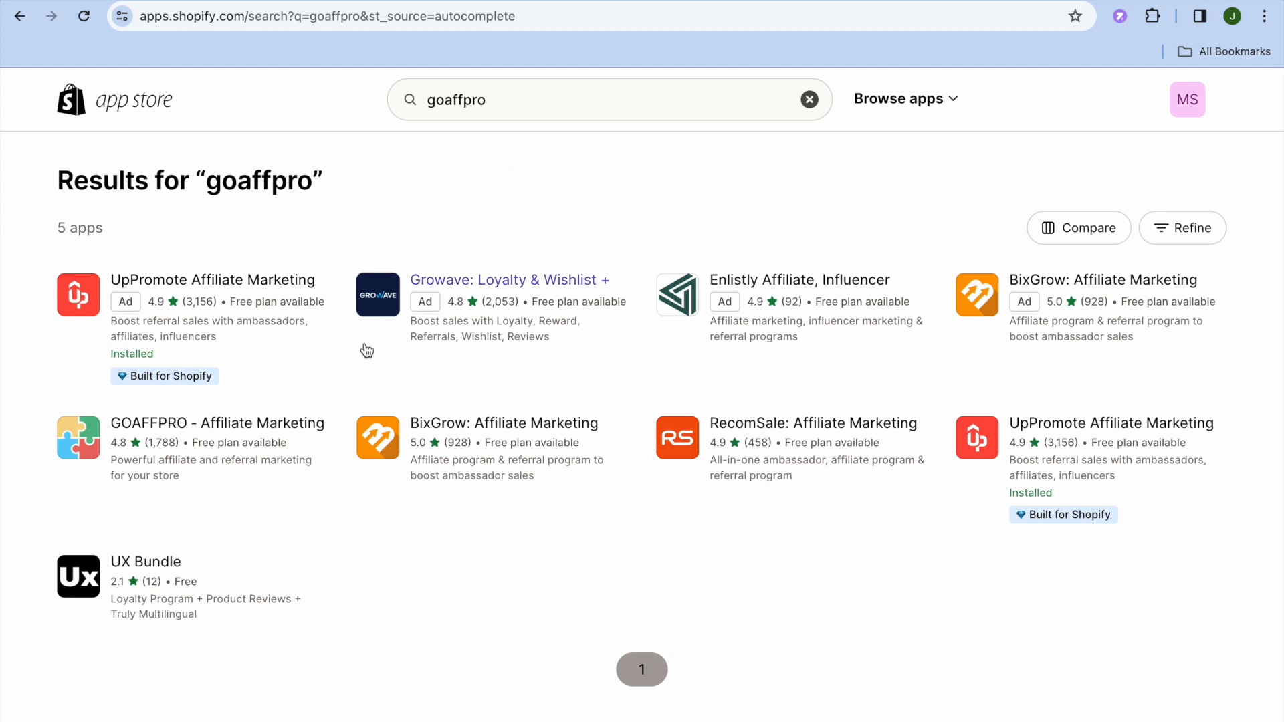
pyautogui.click(244, 429)
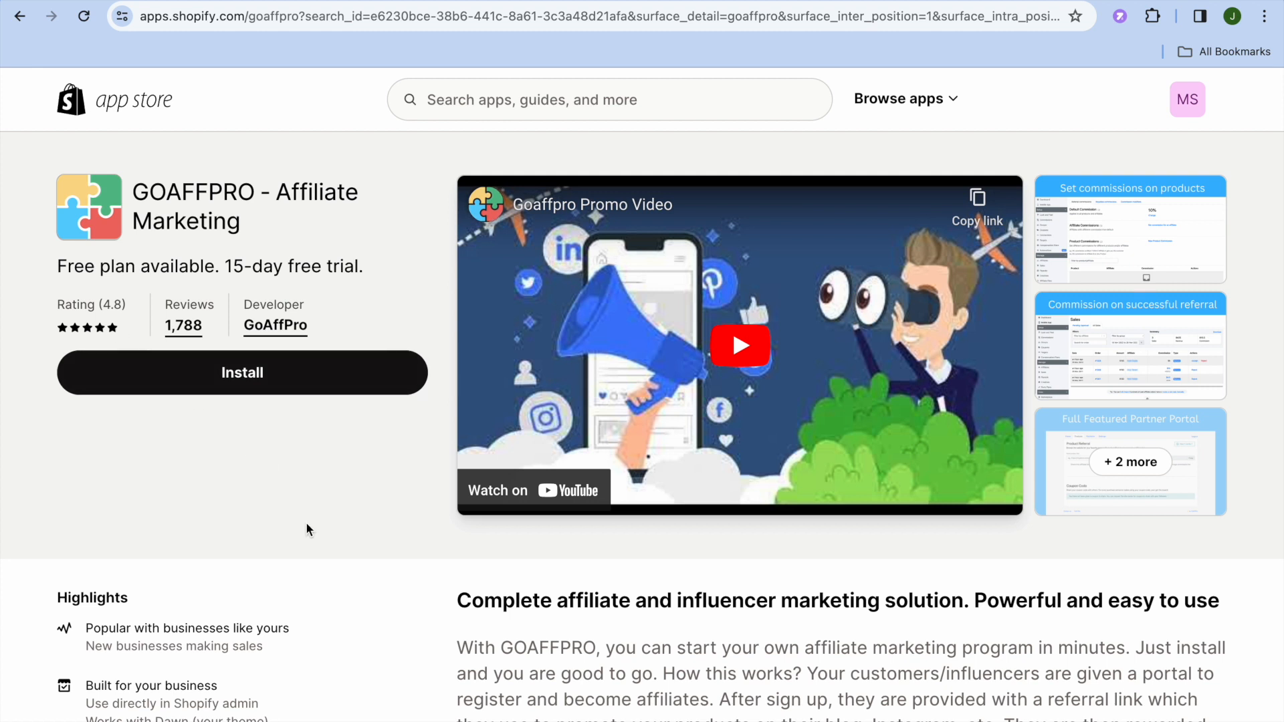
# Review the listing's details and pricing, then install GOAFFPRO - Affiliate Marketing on the store and skip its setup wizard
pyautogui.scroll(-7, 307, 529)
pyautogui.scroll(-7, 306, 529)
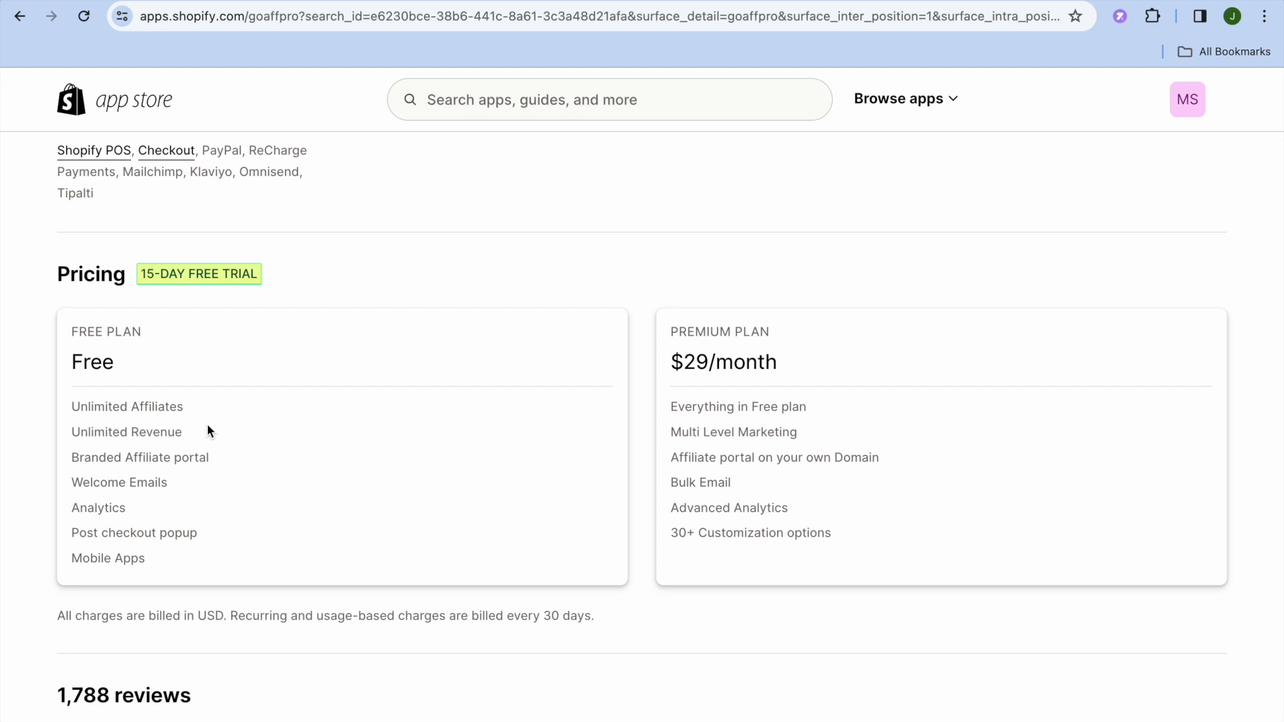
pyautogui.scroll(-1, 207, 430)
pyautogui.scroll(1, 206, 430)
pyautogui.scroll(6, 208, 430)
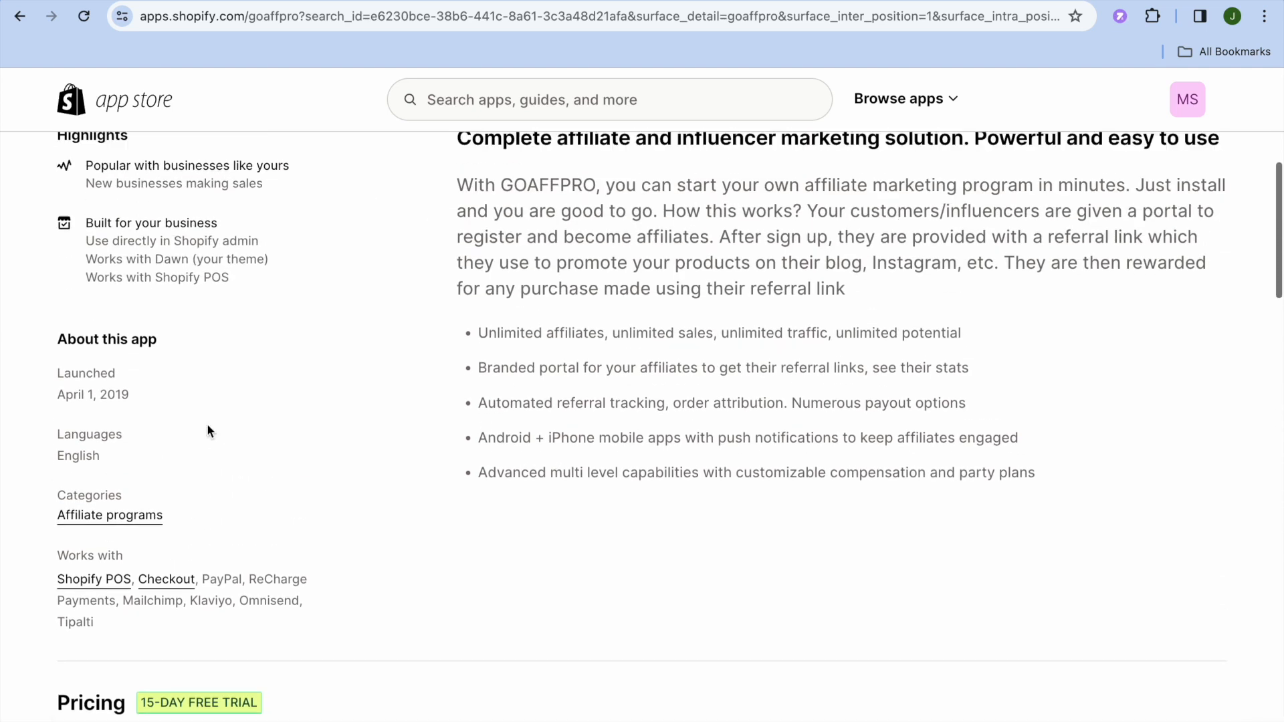
pyautogui.scroll(7, 207, 430)
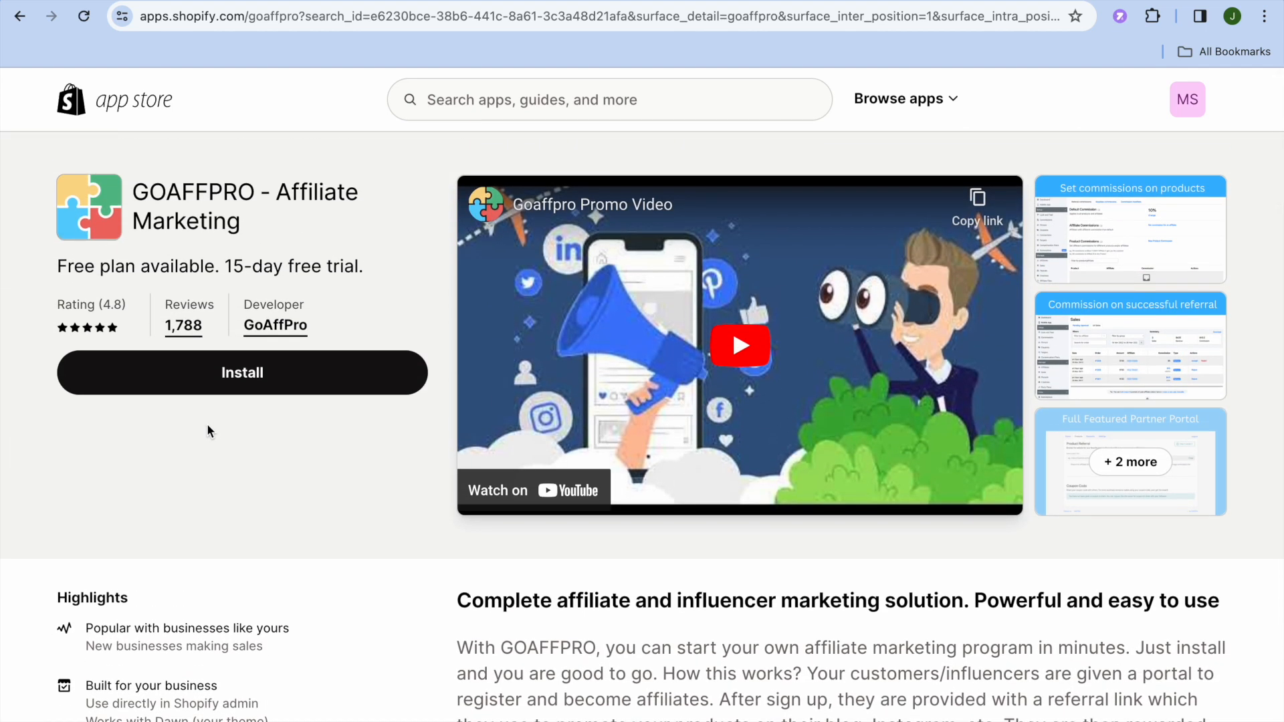
pyautogui.click(227, 375)
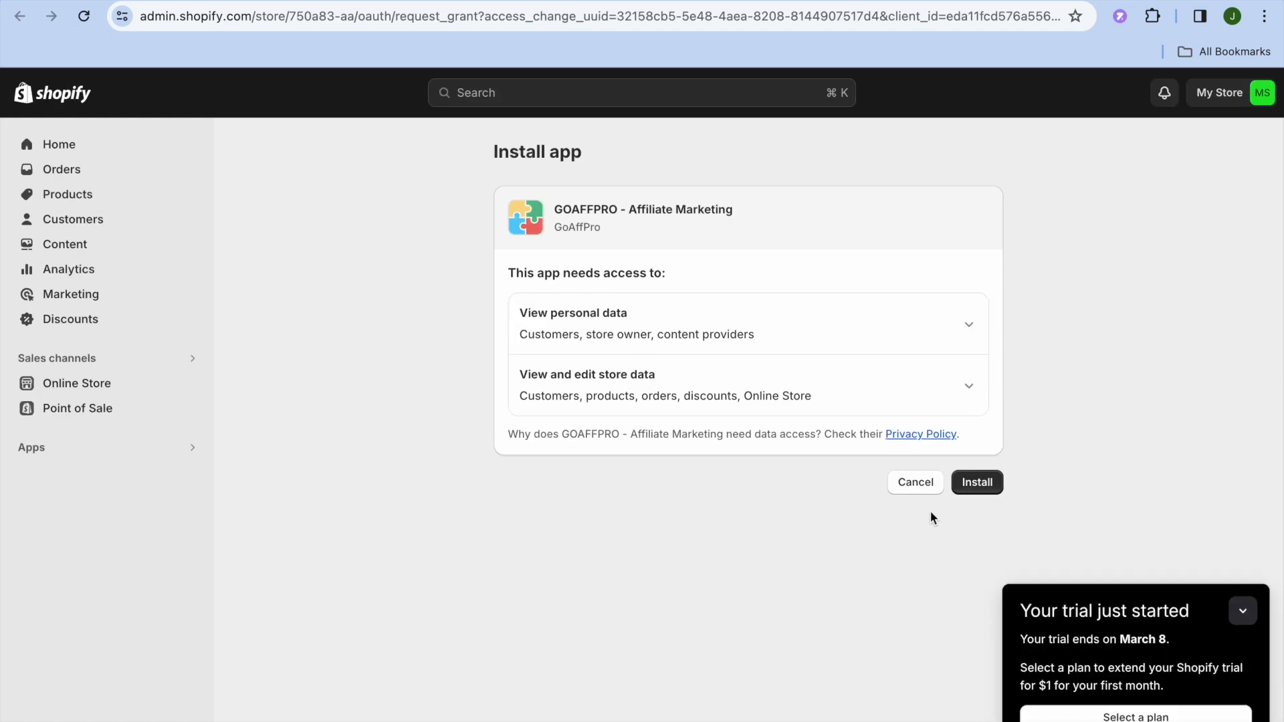
pyautogui.click(975, 483)
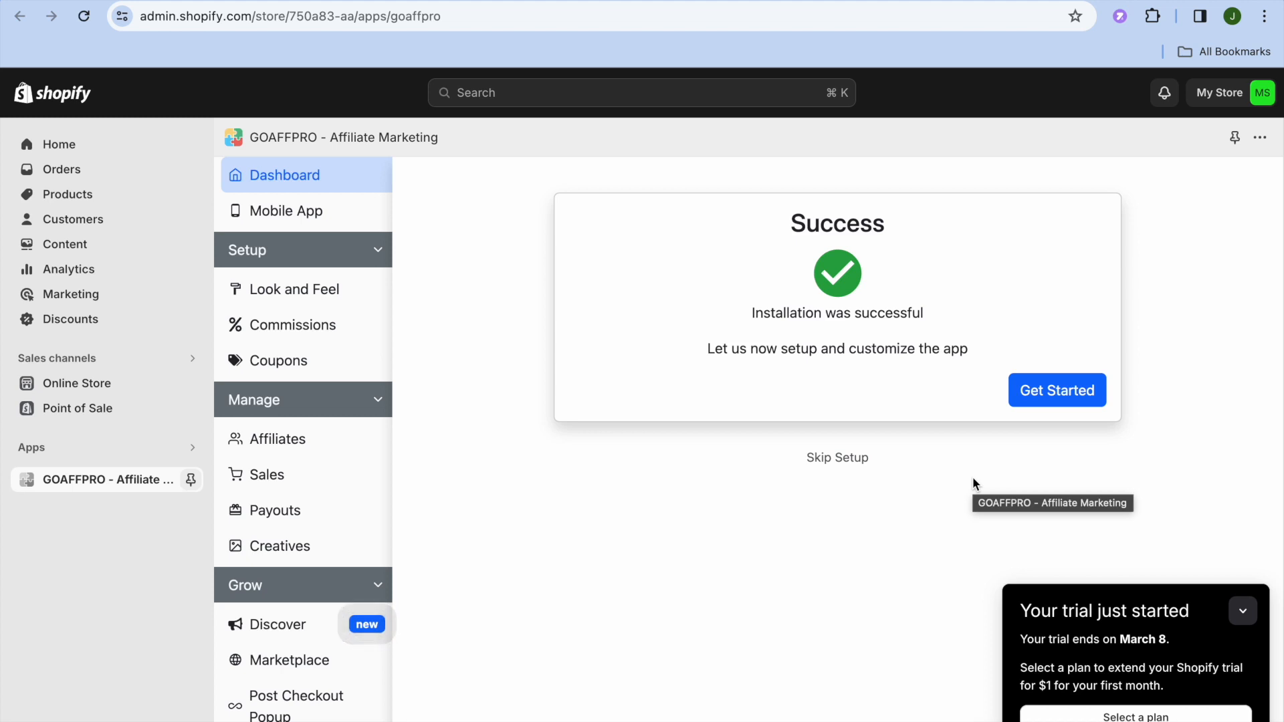
pyautogui.click(834, 461)
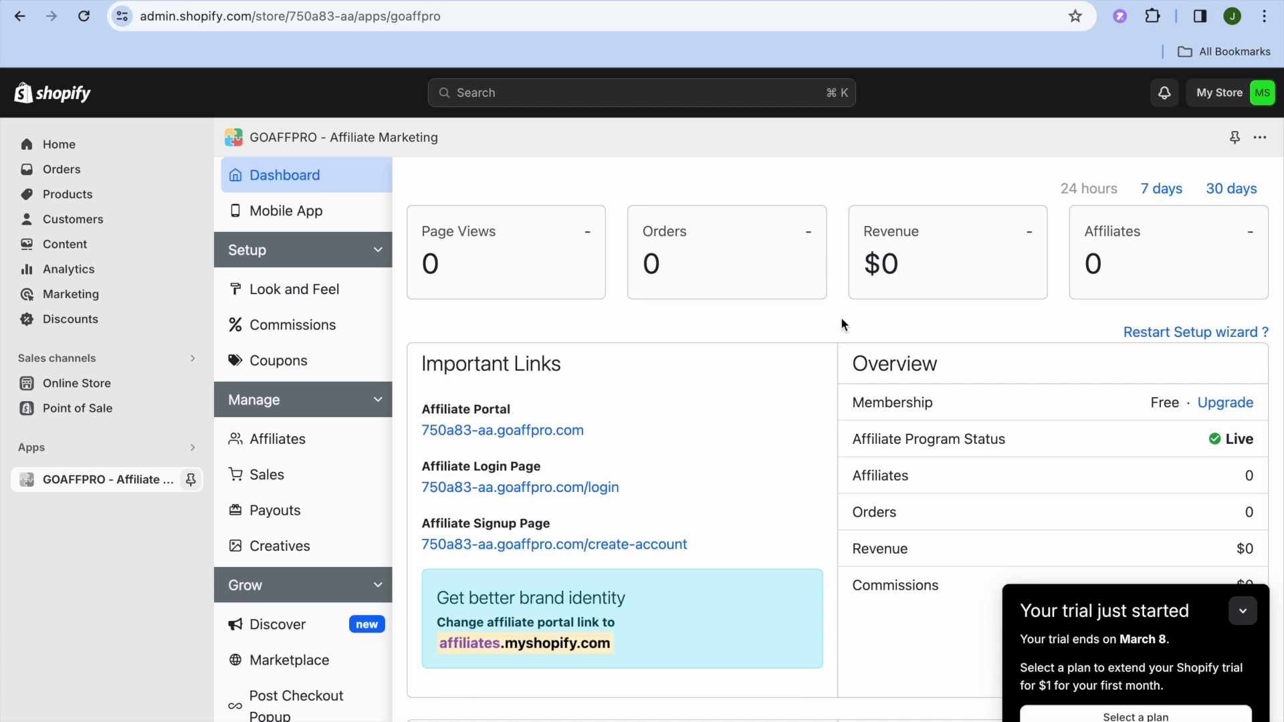
# Collapse the trial notice and set the store currency to US Dollar in GOAFFPRO's Look and Feel store profile
pyautogui.click(1242, 610)
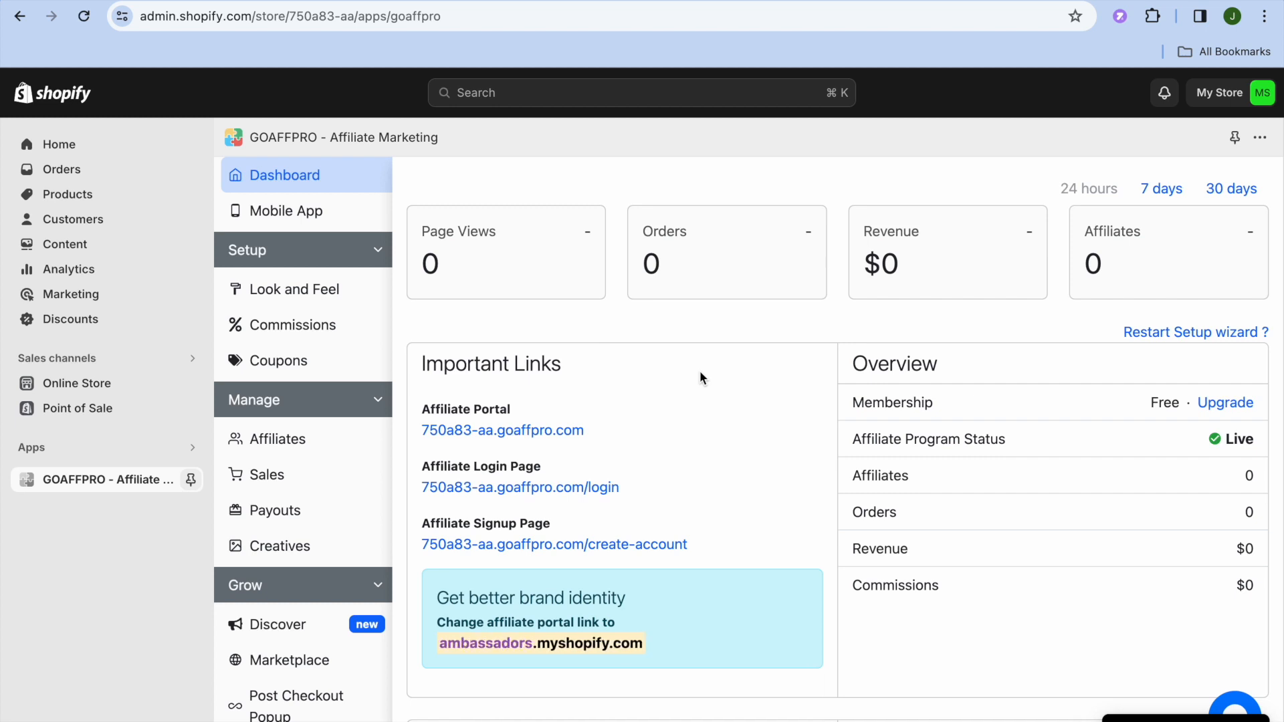
pyautogui.click(300, 299)
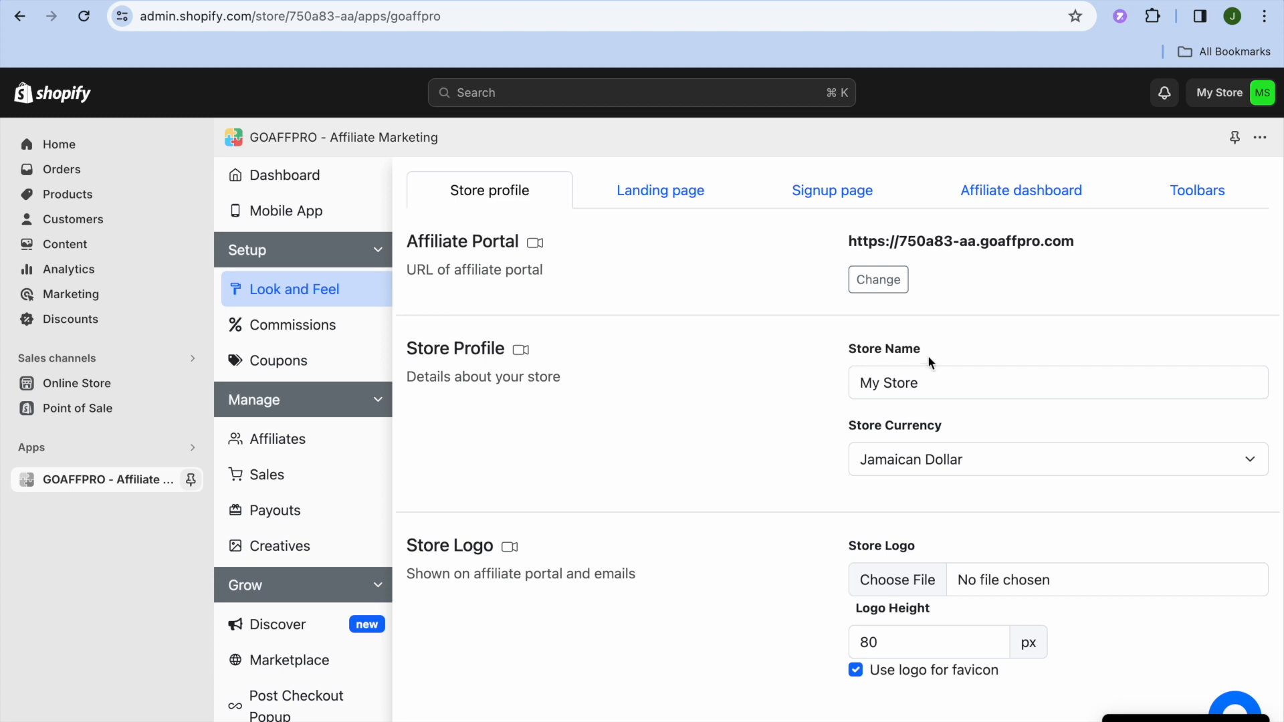
pyautogui.click(970, 458)
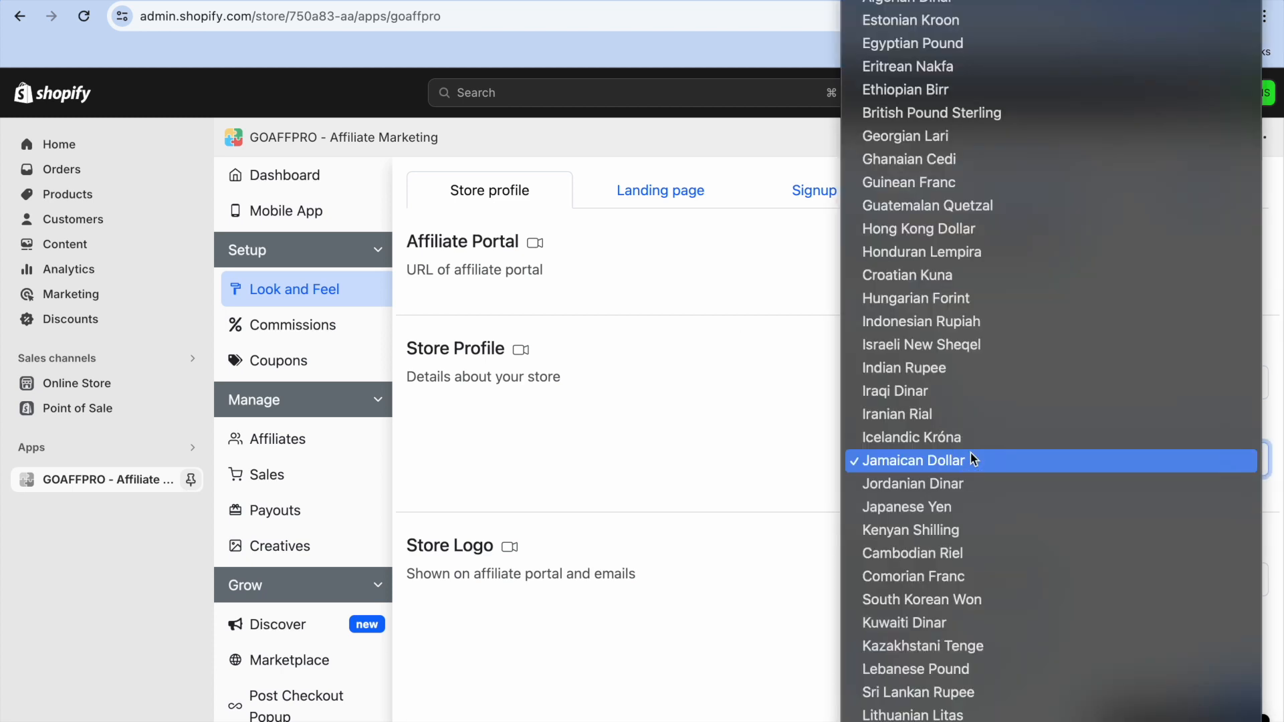
pyautogui.press('Down')
pyautogui.press('Down')
pyautogui.press('Down')
pyautogui.press('Down')
pyautogui.press('Down')
pyautogui.press('Down')
pyautogui.press('Down')
pyautogui.press('Down')
pyautogui.press('Down')
pyautogui.press('Down')
pyautogui.press('Down')
pyautogui.press('Down')
pyautogui.press('Down')
pyautogui.press('Down')
pyautogui.press('Down')
pyautogui.press('Down')
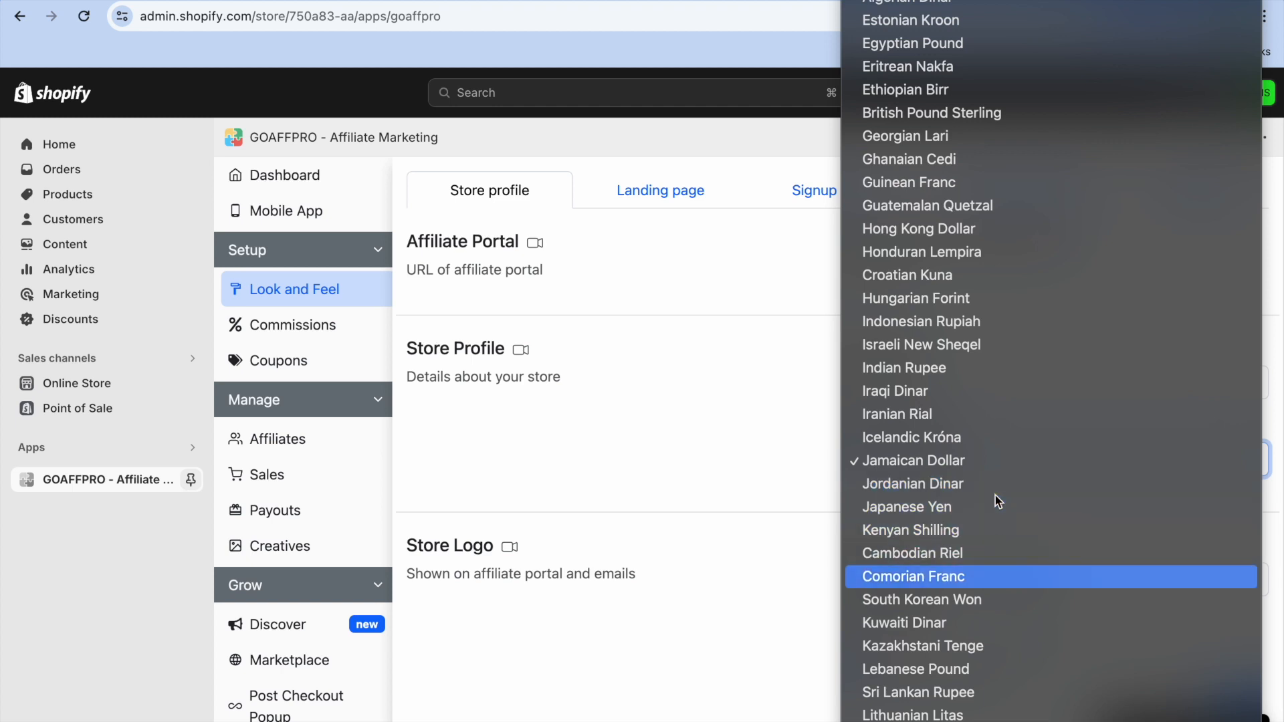
pyautogui.press('Down')
pyautogui.press('Down')
pyautogui.press('Down')
pyautogui.press('Down')
pyautogui.press('Down')
pyautogui.press('Down')
pyautogui.press('Down')
pyautogui.press('Down')
pyautogui.press('Down')
pyautogui.press('Down')
pyautogui.press('Down')
pyautogui.press('Down')
pyautogui.press('Down')
pyautogui.press('Down')
pyautogui.press('Down')
pyautogui.press('Down')
pyautogui.press('Down')
pyautogui.press('Down')
pyautogui.press('Down')
pyautogui.press('Down')
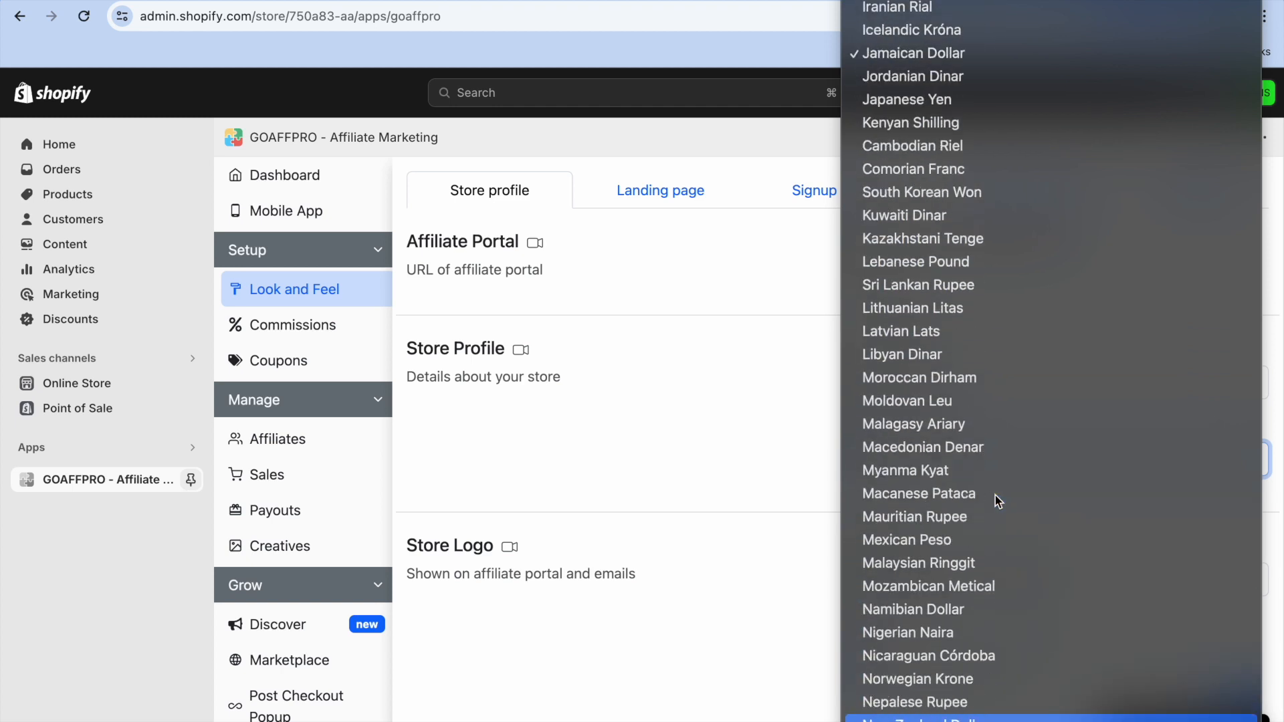
pyautogui.press('Down')
pyautogui.press('Down')
pyautogui.press('Down')
pyautogui.press('Down')
pyautogui.press('Down')
pyautogui.press('Down')
pyautogui.press('Down')
pyautogui.press('Down')
pyautogui.press('Down')
pyautogui.press('Down')
pyautogui.press('Down')
pyautogui.press('Down')
pyautogui.press('Down')
pyautogui.press('Down')
pyautogui.press('Down')
pyautogui.press('Down')
pyautogui.press('Down')
pyautogui.press('Down')
pyautogui.press('Down')
pyautogui.press('Down')
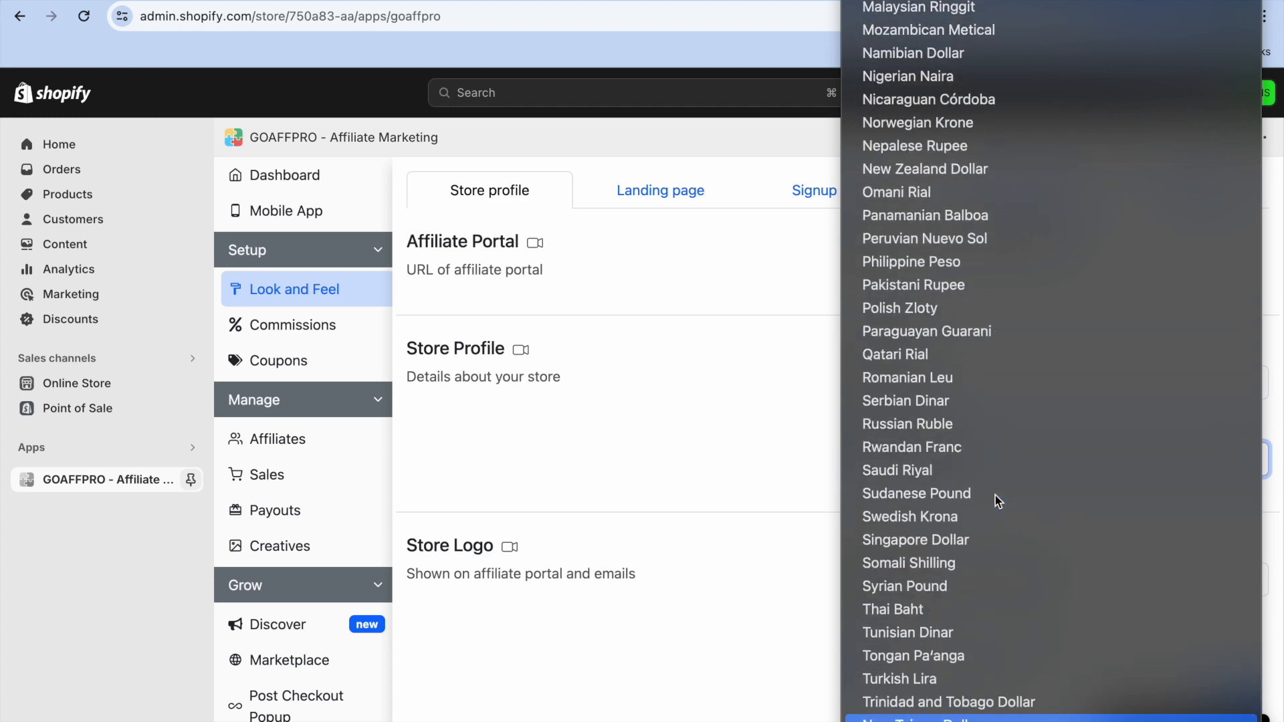
pyautogui.press('Down')
pyautogui.press('Down')
pyautogui.press('Down')
pyautogui.press('Down')
pyautogui.press('Down')
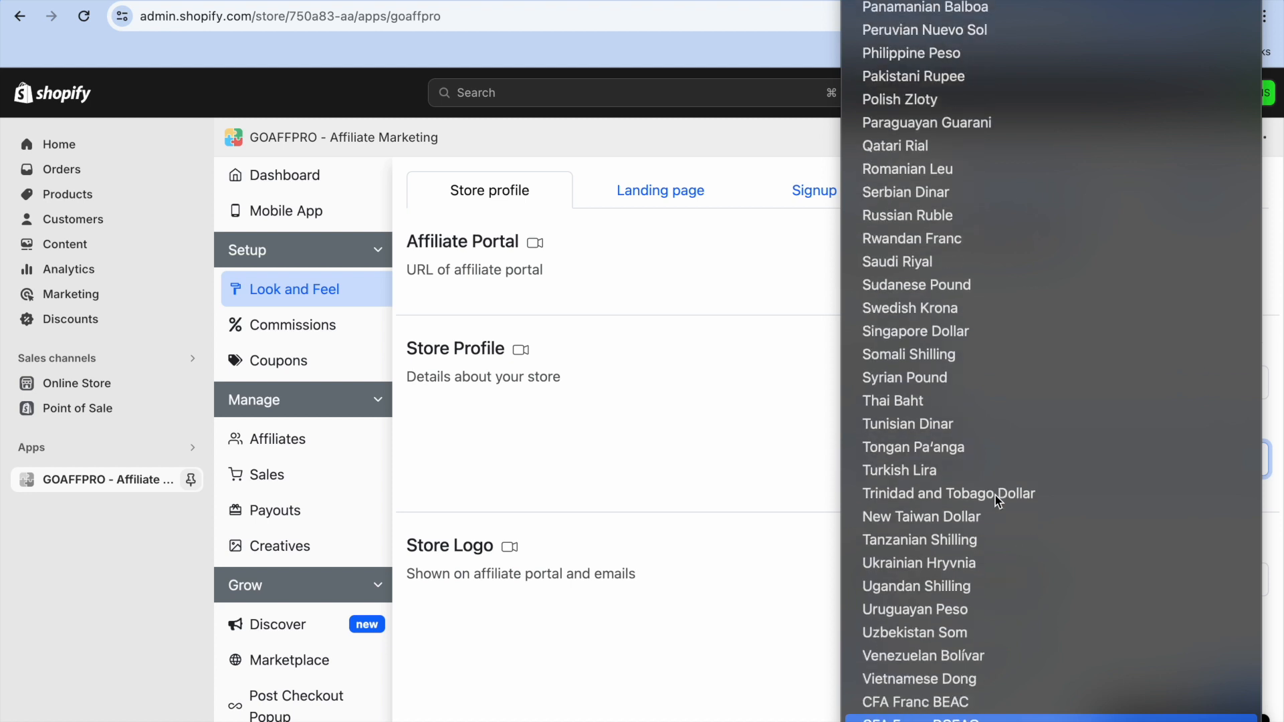
pyautogui.press('Down')
pyautogui.press('Down')
pyautogui.press('Down')
pyautogui.press('Down')
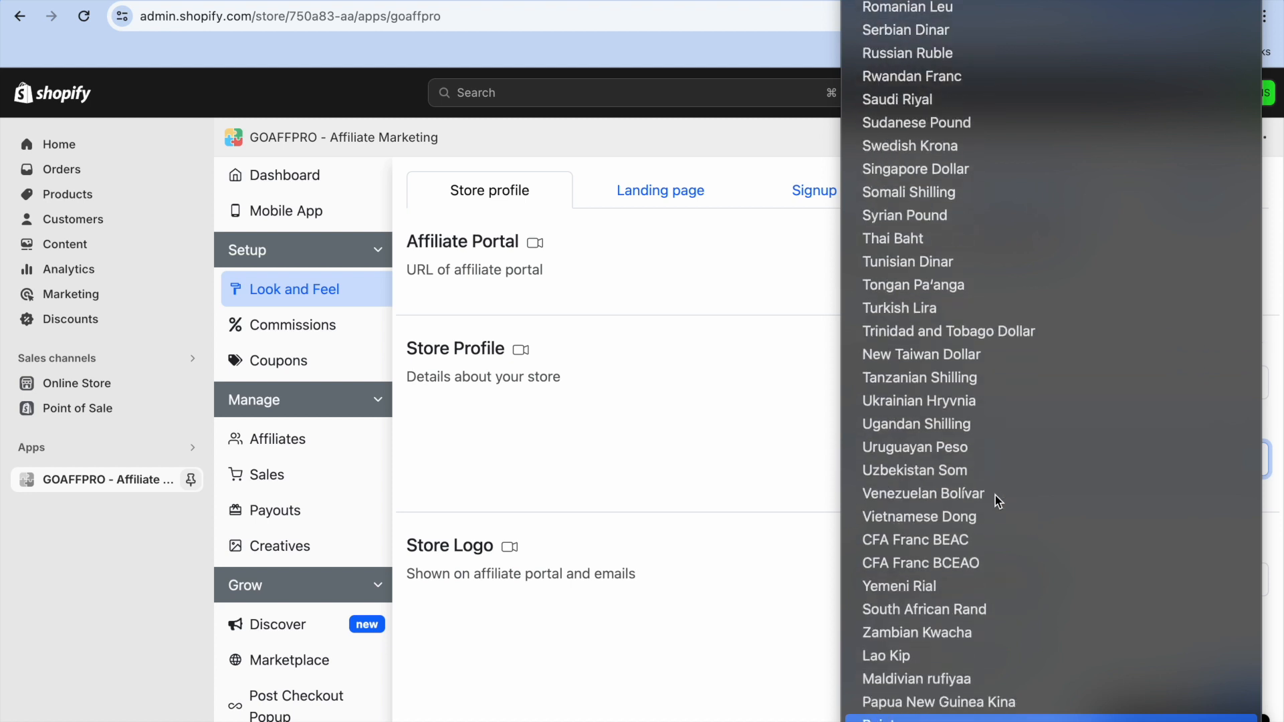
pyautogui.press('Up')
pyautogui.press('Up')
pyautogui.press('Up')
pyautogui.press('Up')
pyautogui.press('Up')
pyautogui.press('Up')
pyautogui.press('Up')
pyautogui.press('Up')
pyautogui.press('Up')
pyautogui.press('Up')
pyautogui.press('Up')
pyautogui.press('Up')
pyautogui.press('Up')
pyautogui.press('Up')
pyautogui.press('Up')
pyautogui.press('Up')
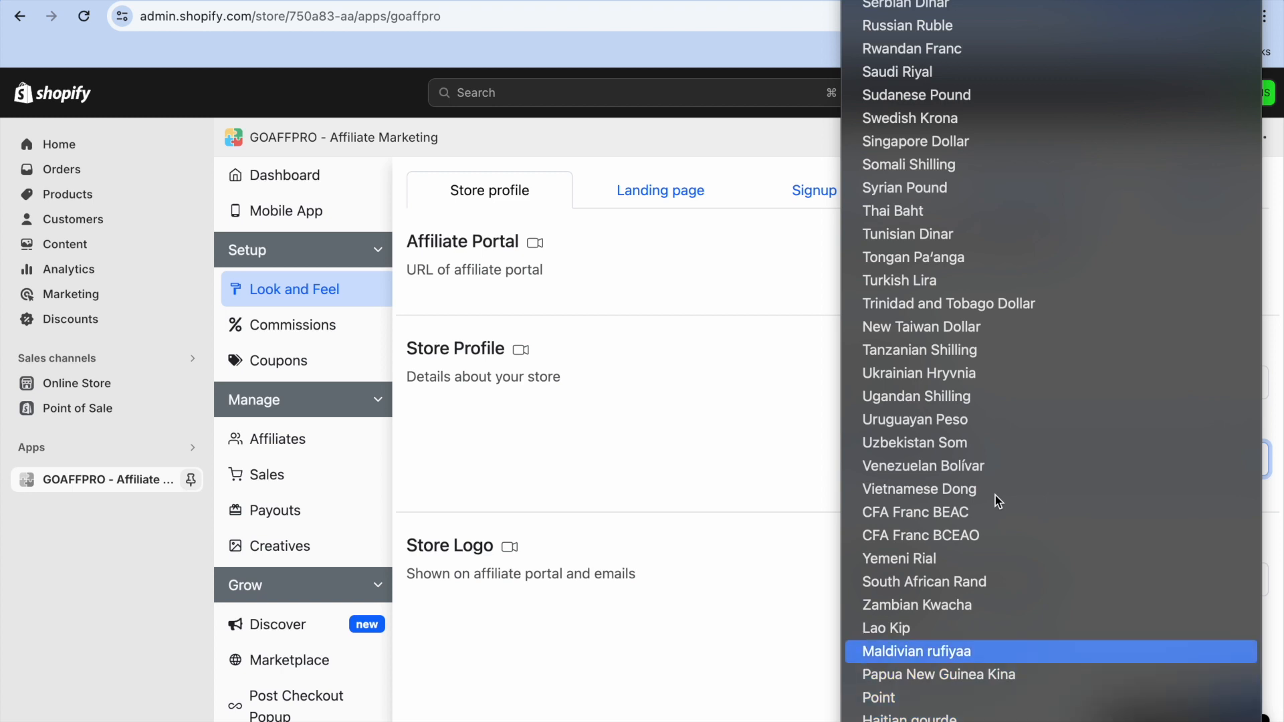
pyautogui.press('Up')
pyautogui.press('Up')
pyautogui.press('Up')
pyautogui.press('Up')
pyautogui.press('Up')
pyautogui.press('Up')
pyautogui.press('Up')
pyautogui.press('Up')
pyautogui.press('Up')
pyautogui.press('Up')
pyautogui.press('Up')
pyautogui.press('Up')
pyautogui.press('Up')
pyautogui.press('Up')
pyautogui.press('Up')
pyautogui.press('Up')
pyautogui.press('Up')
pyautogui.press('Up')
pyautogui.press('Up')
pyautogui.press('Up')
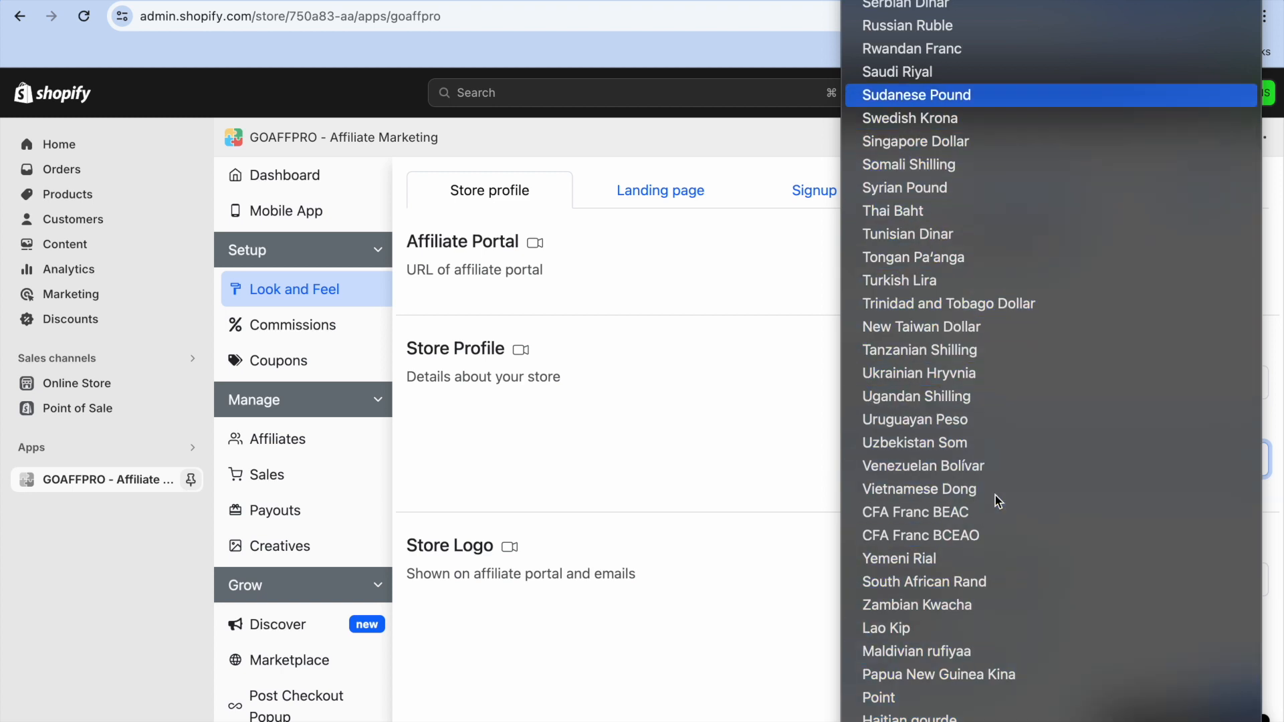
pyautogui.press('Up')
pyautogui.press('Up')
pyautogui.press('Up')
pyautogui.press('Up')
pyautogui.press('Up')
pyautogui.press('Up')
pyautogui.press('Up')
pyautogui.press('Up')
pyautogui.press('Up')
pyautogui.press('Up')
pyautogui.press('Up')
pyautogui.press('Up')
pyautogui.press('Up')
pyautogui.press('Up')
pyautogui.press('Up')
pyautogui.press('Up')
pyautogui.press('Up')
pyautogui.press('Up')
pyautogui.press('Up')
pyautogui.press('Up')
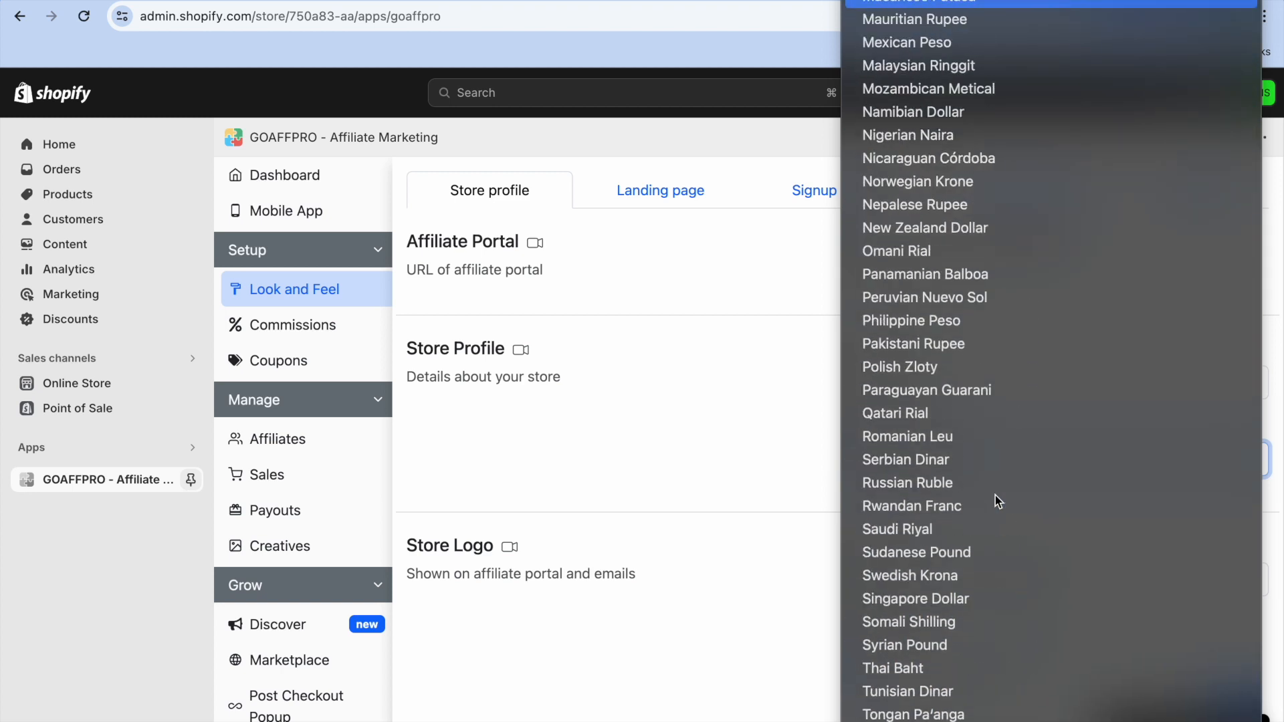
pyautogui.press('Up')
pyautogui.press('Up')
pyautogui.press('Up')
pyautogui.press('Up')
pyautogui.press('Up')
pyautogui.press('Up')
pyautogui.press('Up')
pyautogui.press('Up')
pyautogui.press('Up')
pyautogui.press('Up')
pyautogui.press('Up')
pyautogui.press('Up')
pyautogui.press('Up')
pyautogui.press('Up')
pyautogui.press('Up')
pyautogui.press('Up')
pyautogui.press('Up')
pyautogui.press('Up')
pyautogui.press('Up')
pyautogui.press('Up')
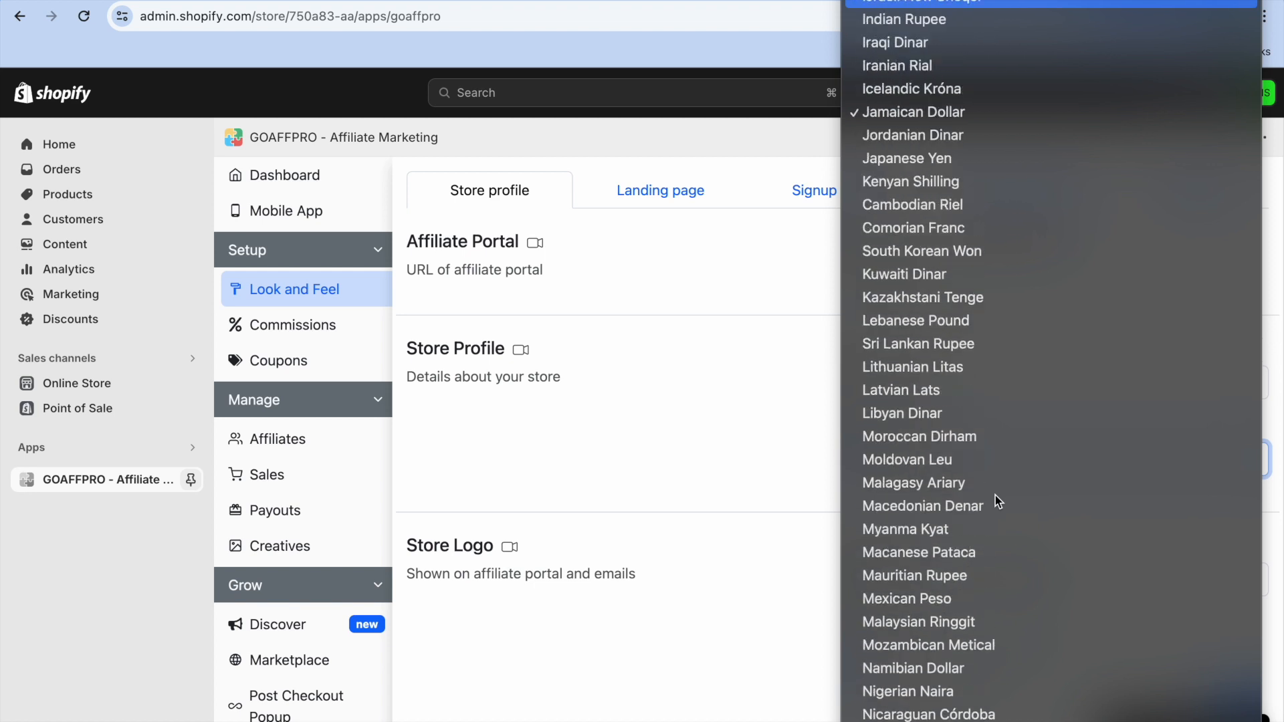
pyautogui.press('Up')
pyautogui.press('Up')
pyautogui.press('Up')
pyautogui.press('Up')
pyautogui.press('Up')
pyautogui.press('Up')
pyautogui.press('Up')
pyautogui.press('Up')
pyautogui.press('Up')
pyautogui.press('Up')
pyautogui.press('Up')
pyautogui.press('Up')
pyautogui.press('Up')
pyautogui.press('Up')
pyautogui.press('Up')
pyautogui.press('Up')
pyautogui.press('Up')
pyautogui.press('Up')
pyautogui.press('Up')
pyautogui.press('Up')
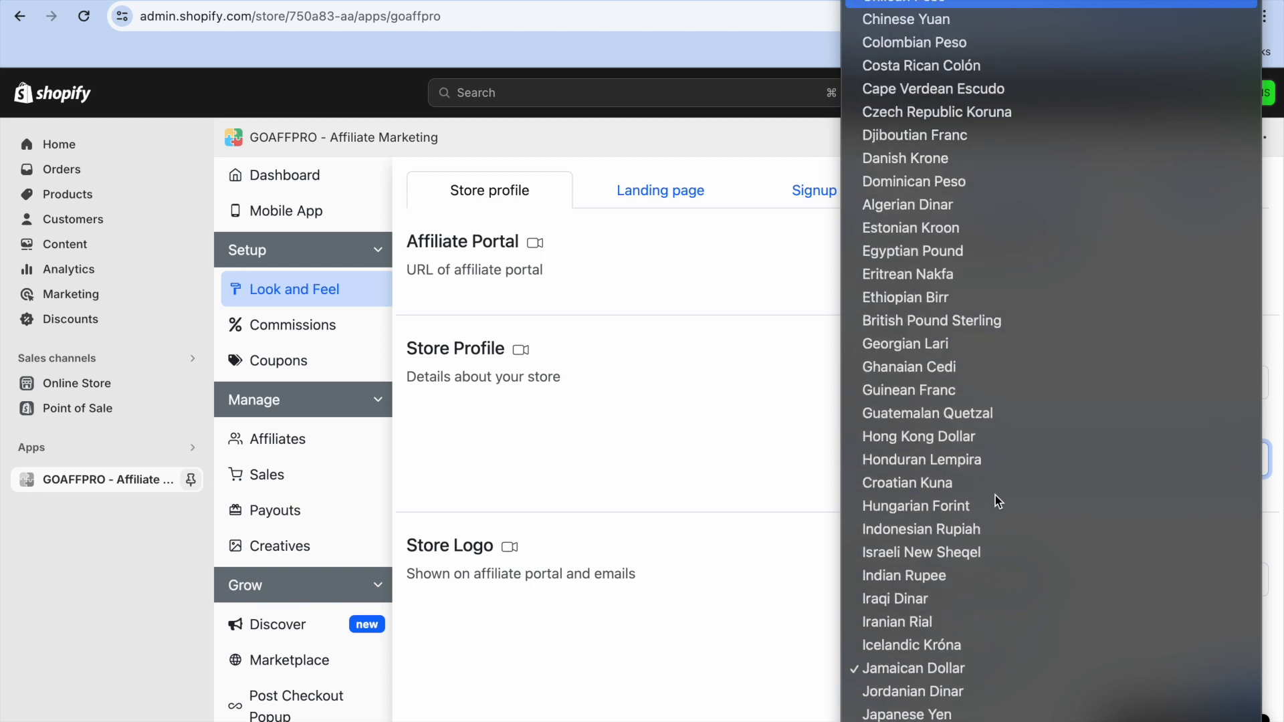
pyautogui.press('Up')
pyautogui.press('Up')
pyautogui.press('Up')
pyautogui.press('Up')
pyautogui.press('Up')
pyautogui.press('Up')
pyautogui.press('Up')
pyautogui.press('Up')
pyautogui.press('Up')
pyautogui.press('Up')
pyautogui.press('Up')
pyautogui.press('Up')
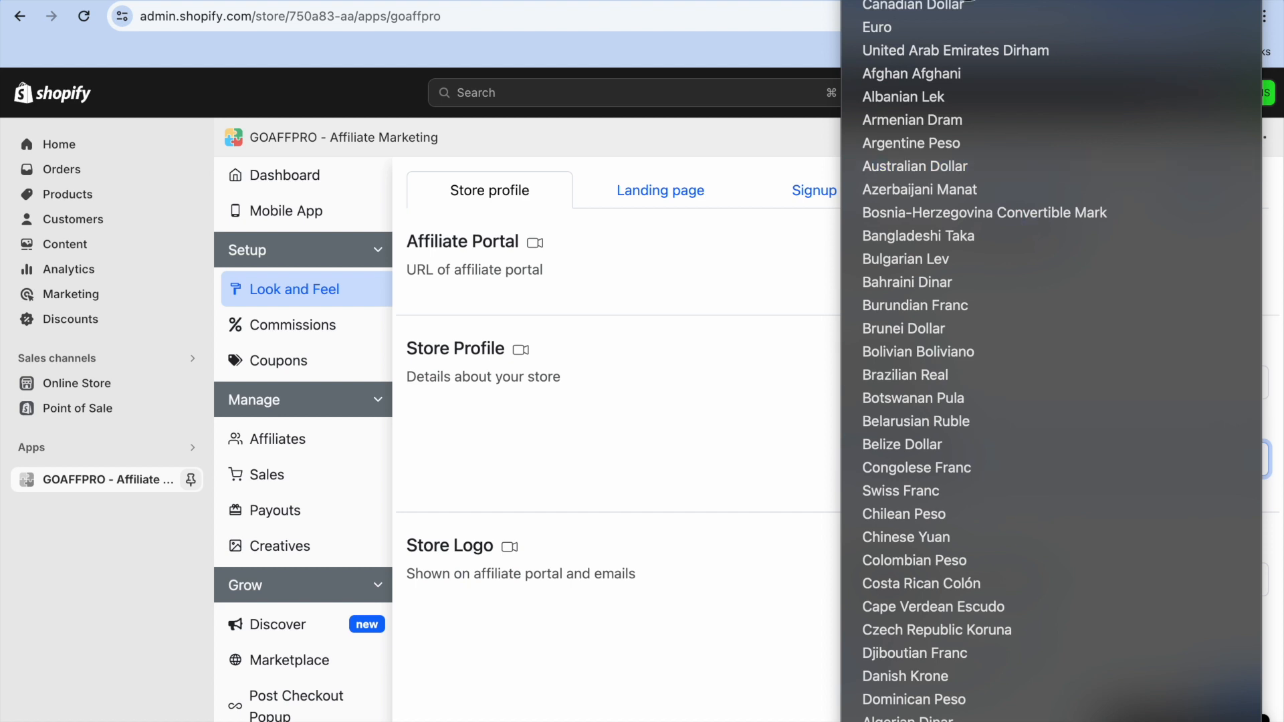
pyautogui.click(998, 0)
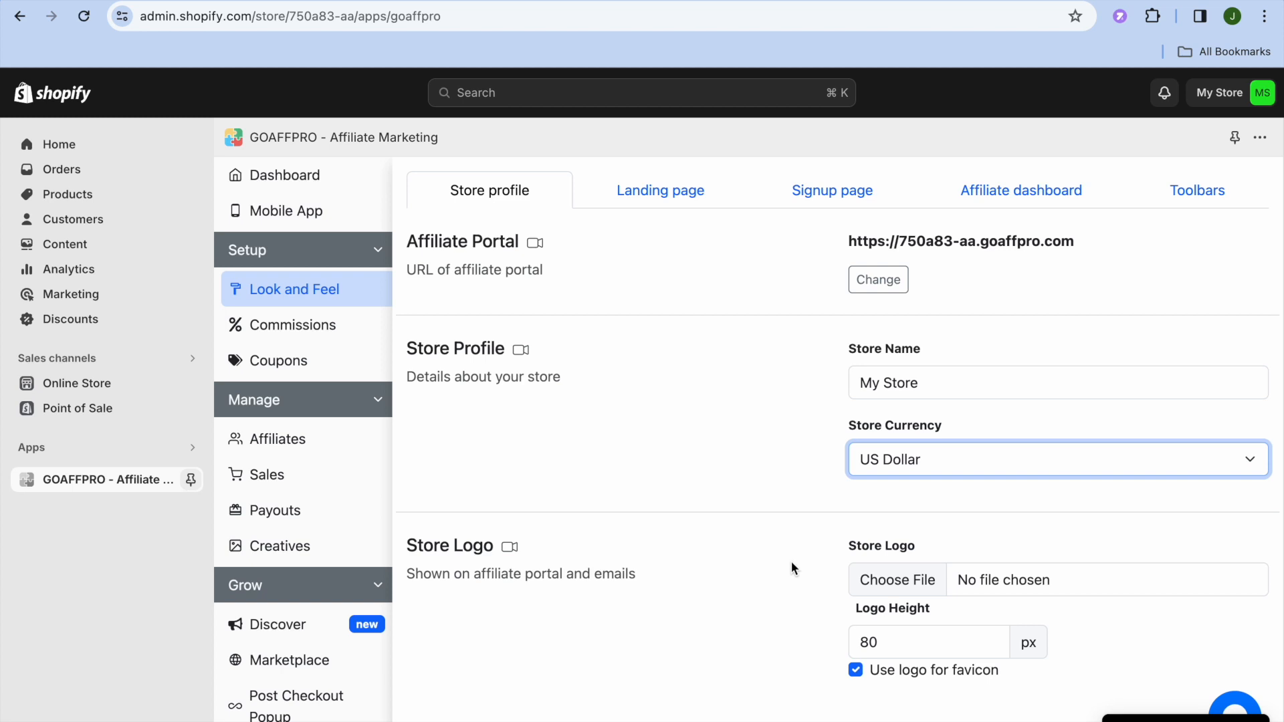
pyautogui.press('Down')
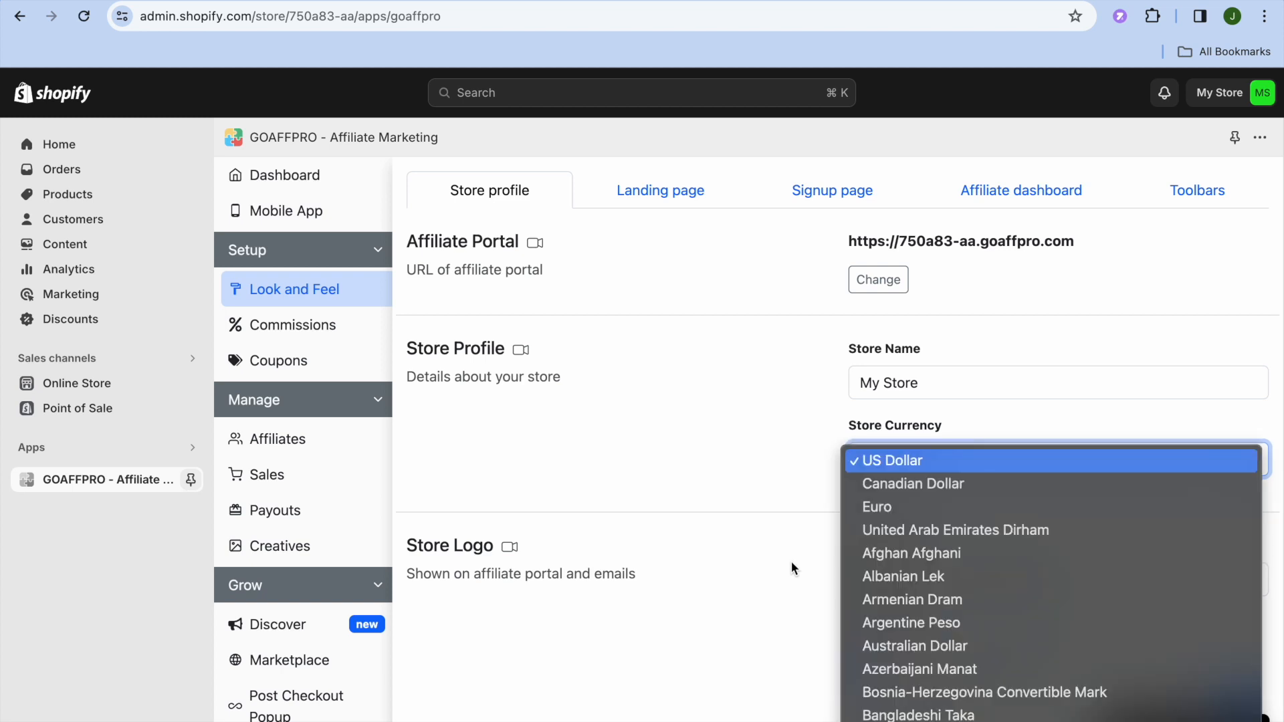
pyautogui.click(780, 533)
pyautogui.press('Down')
pyautogui.click(779, 531)
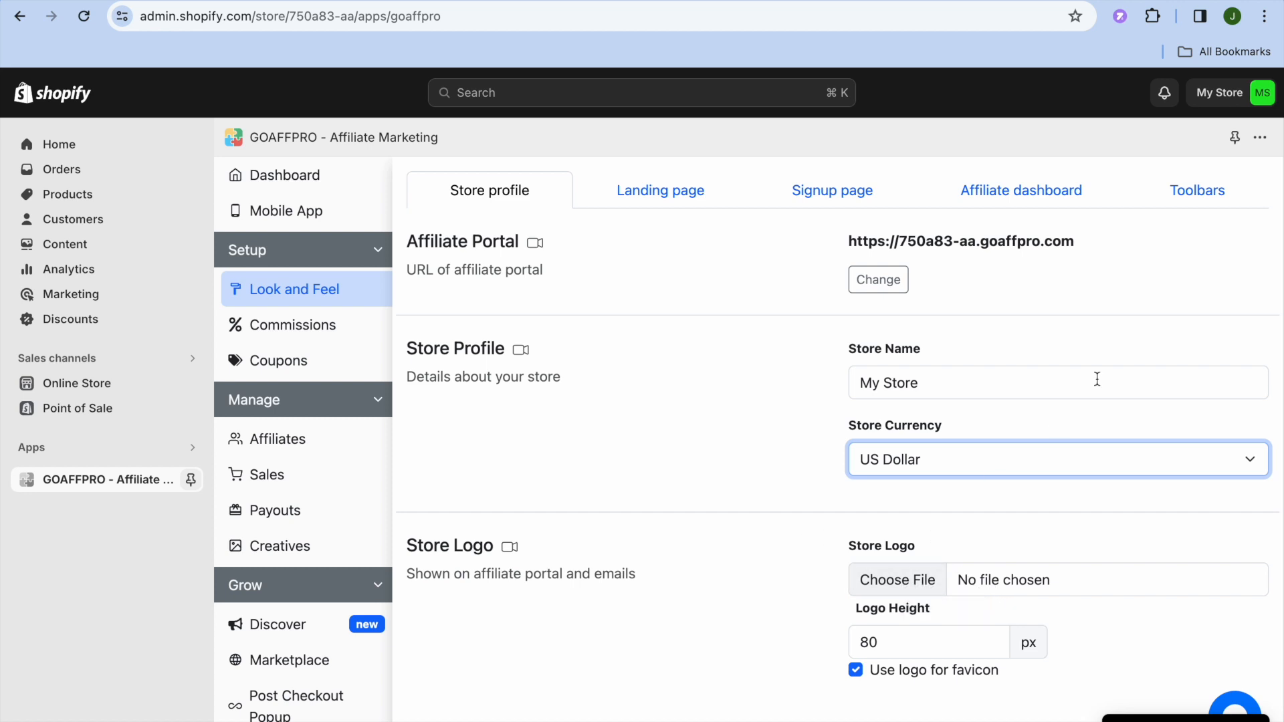
pyautogui.click(1108, 302)
# Preview the affiliate program's landing page and its Join Now sign-up form from the landing page editor, and return to the editor
pyautogui.scroll(-3, 1108, 303)
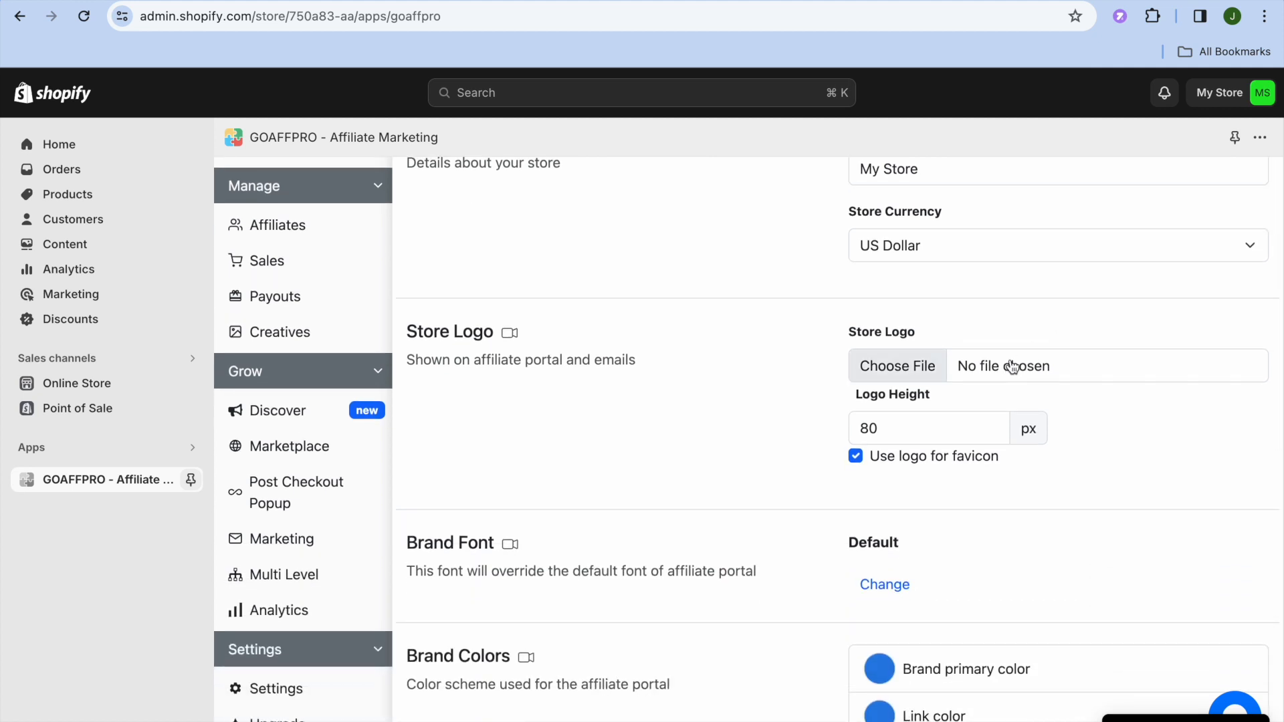
pyautogui.scroll(3, 783, 365)
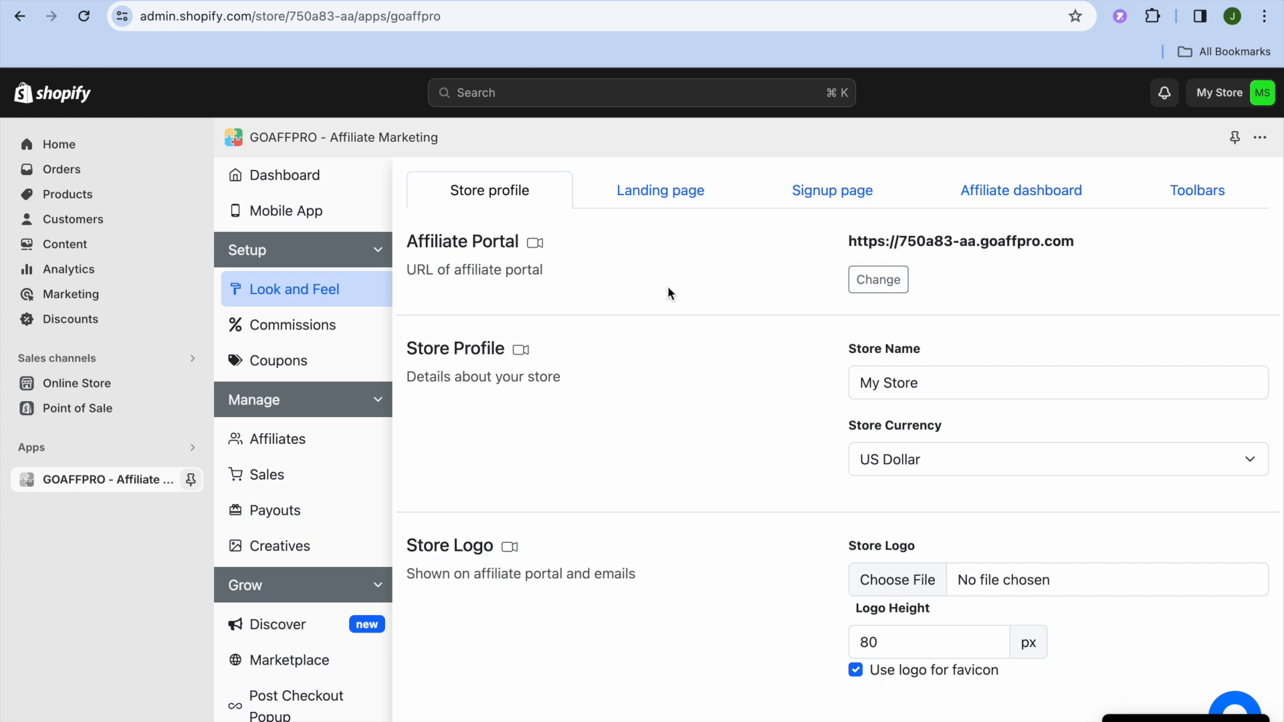
pyautogui.click(632, 198)
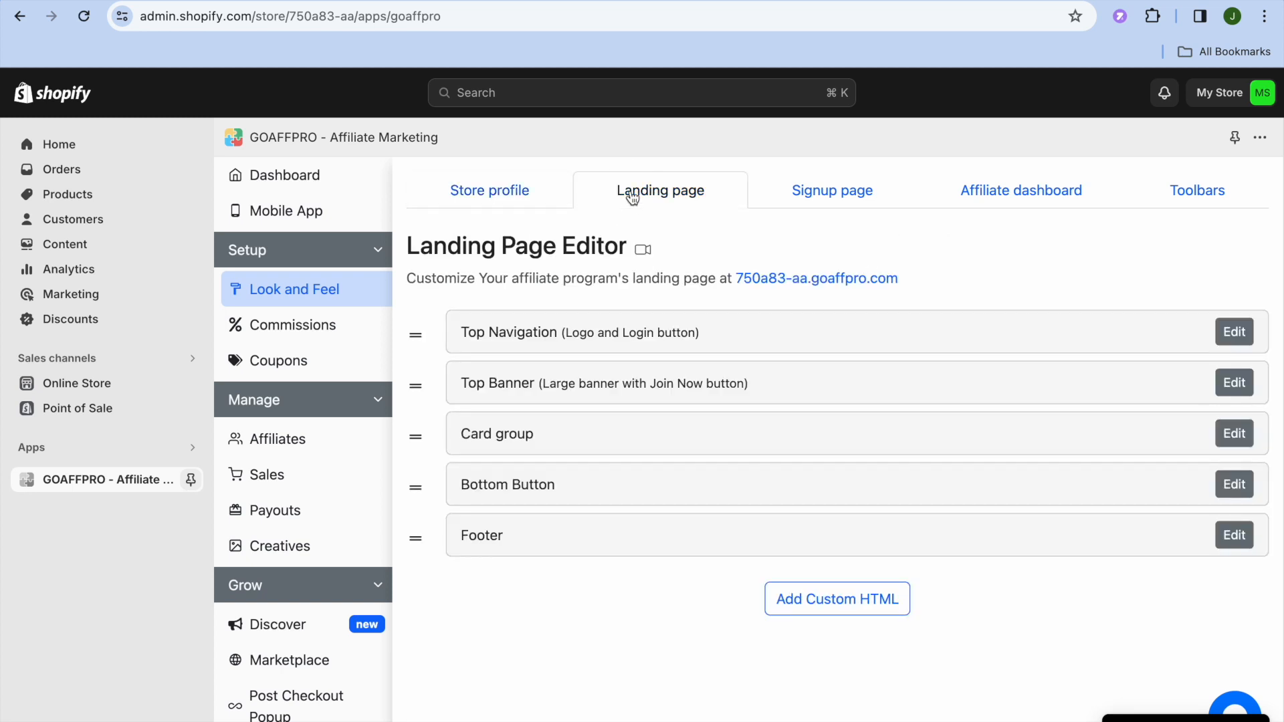
pyautogui.rightClick(796, 279)
pyautogui.click(829, 291)
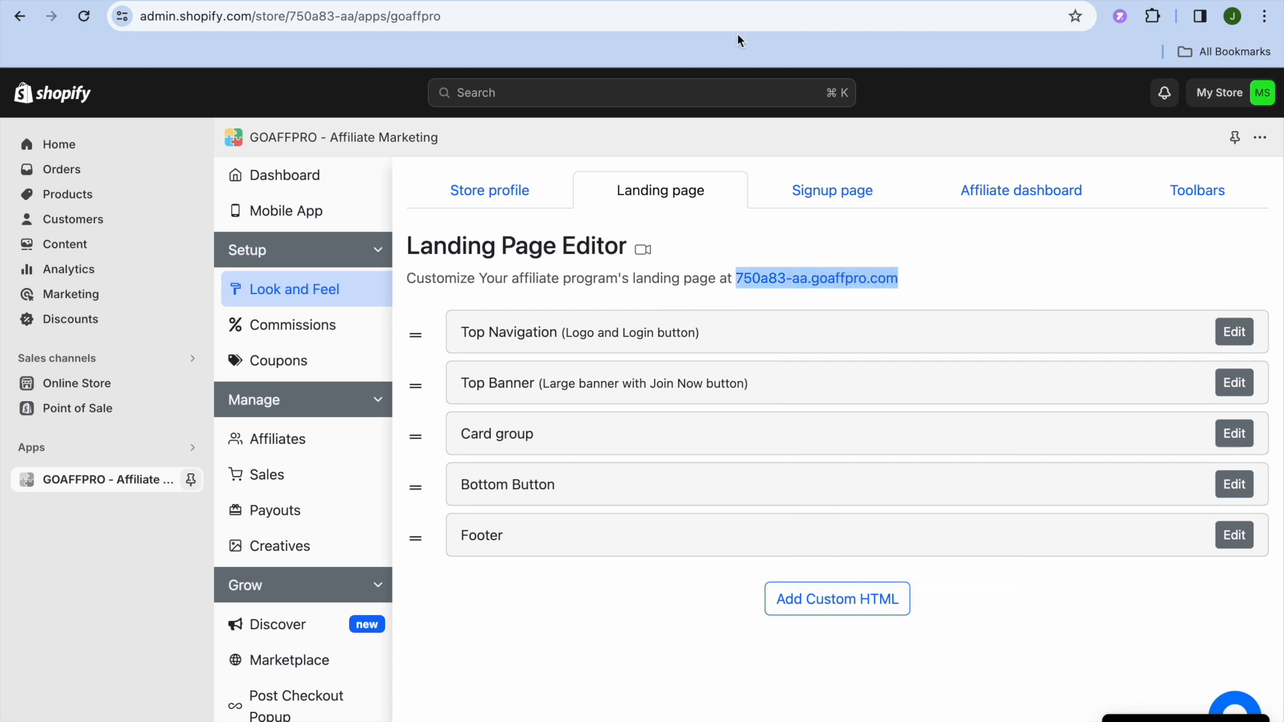
pyautogui.click(655, 2)
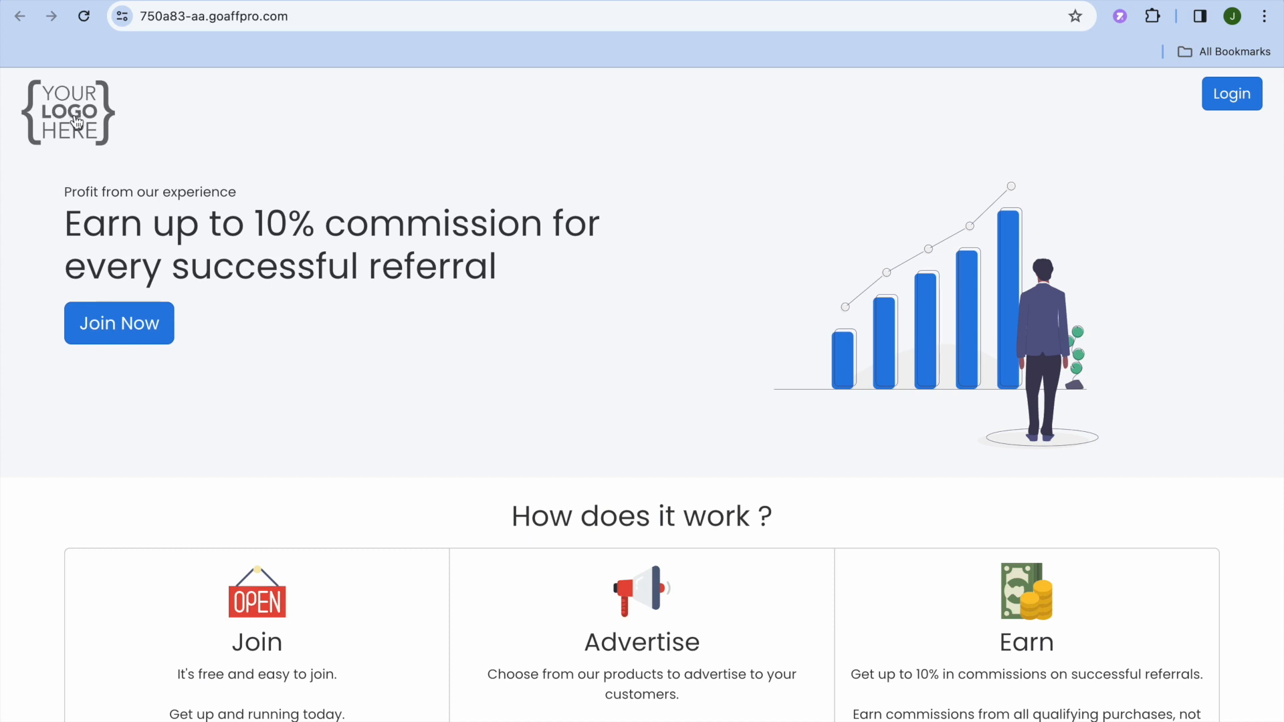
pyautogui.click(138, 337)
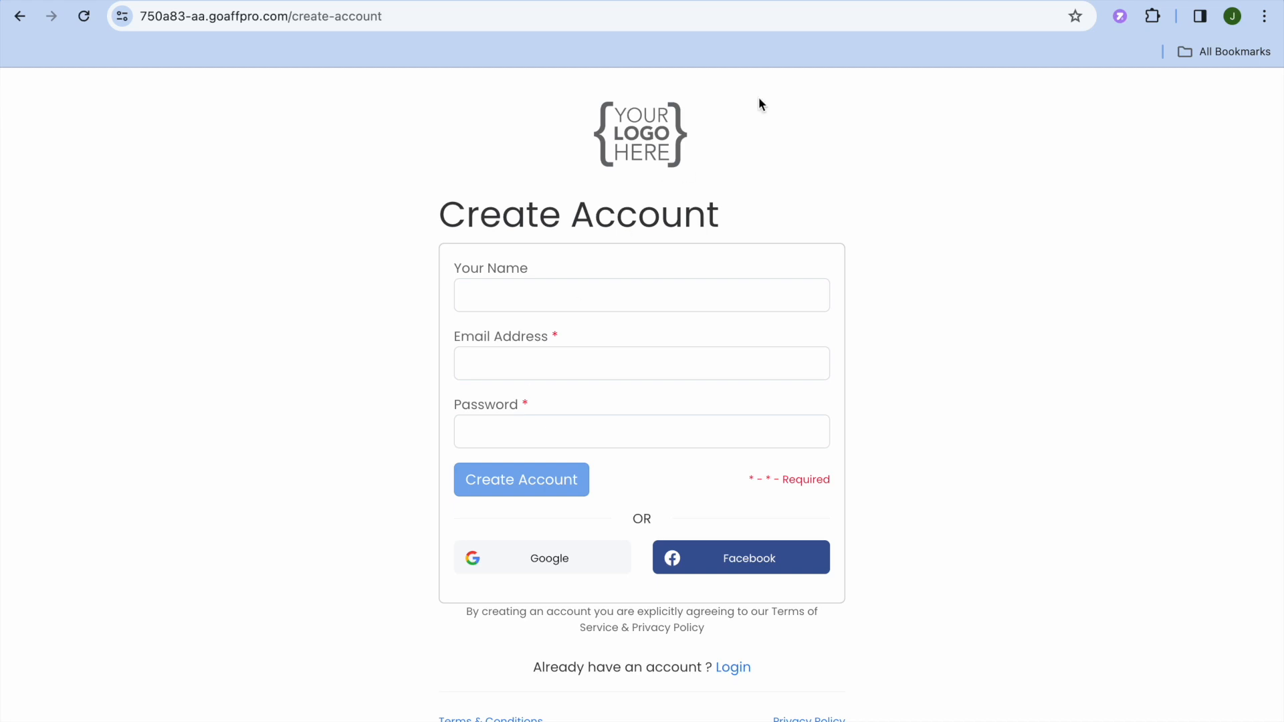
pyautogui.click(840, 2)
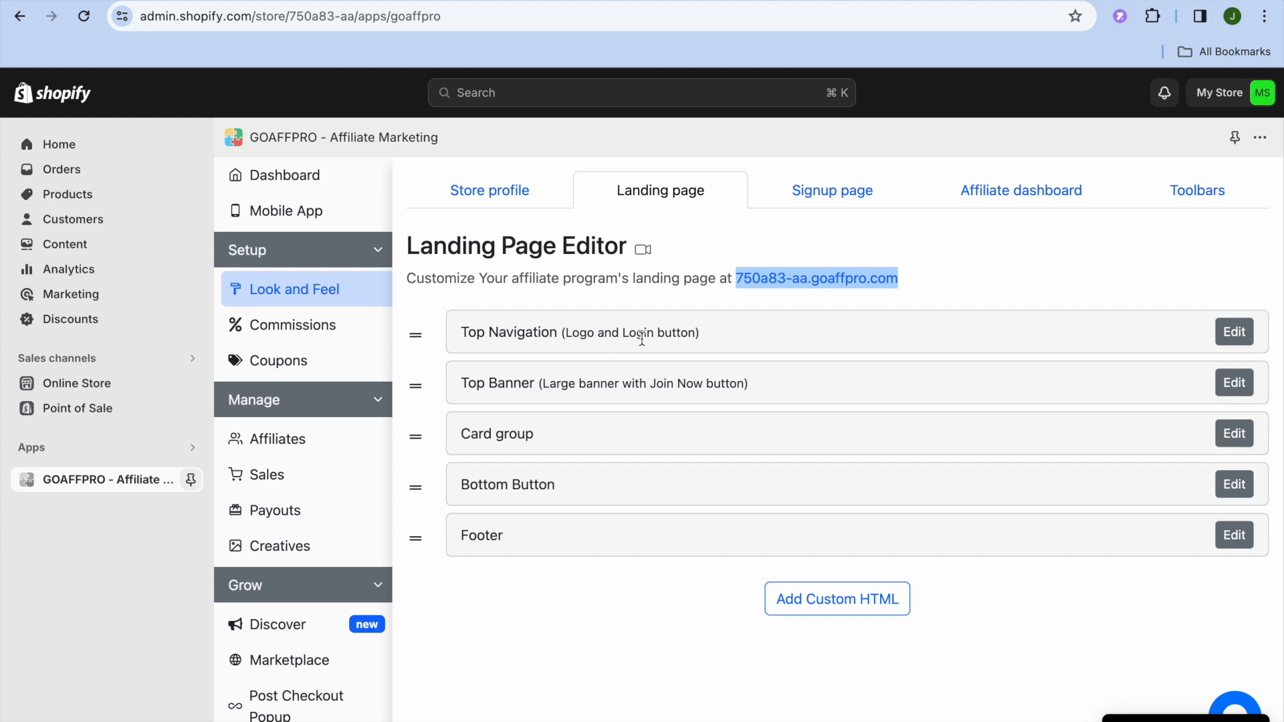
# Examine the landing page's Top Navigation settings and the Join, Promote and Earn texts in its Card group
pyautogui.click(1235, 334)
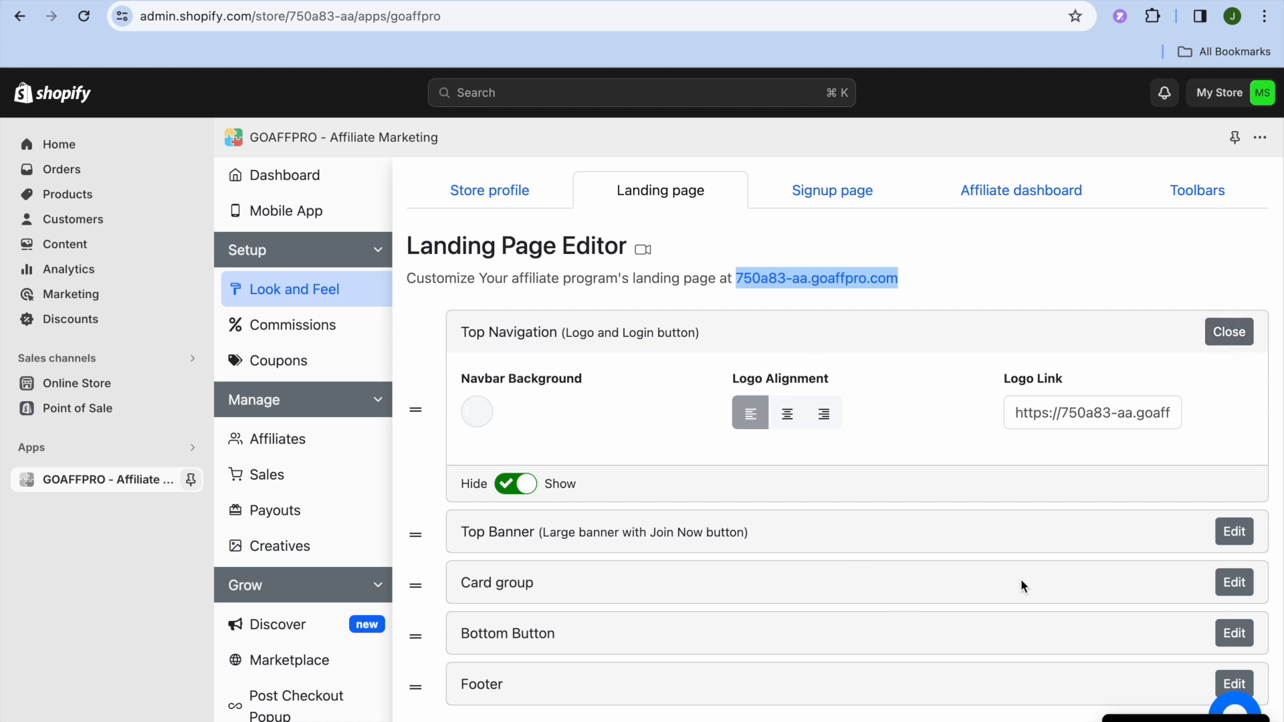
pyautogui.click(1233, 583)
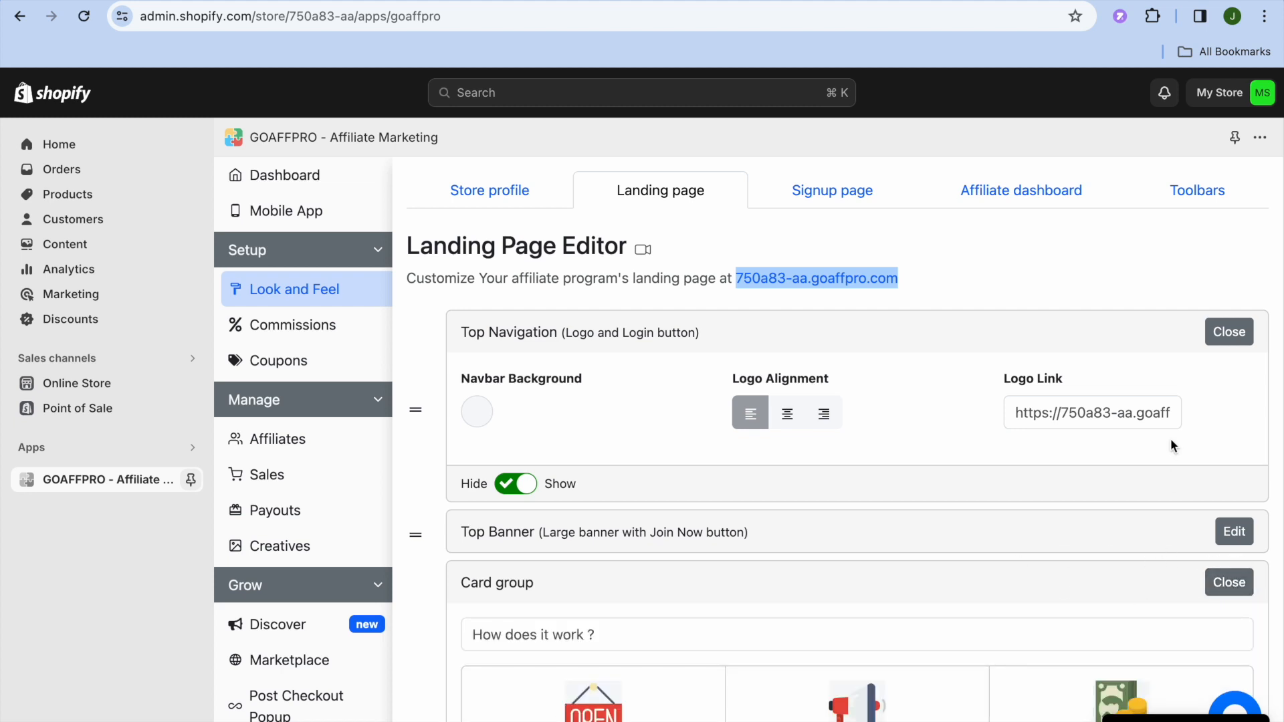
pyautogui.scroll(-6, 1170, 442)
pyautogui.scroll(-2, 1170, 438)
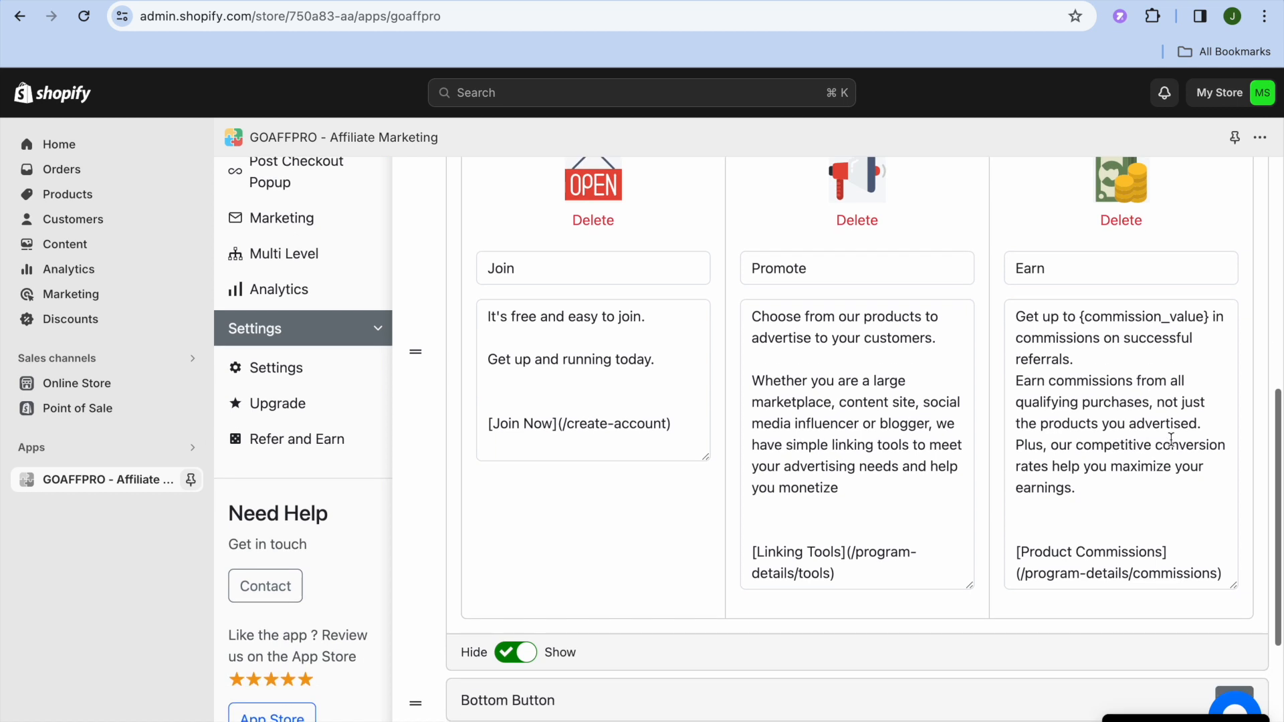
pyautogui.click(645, 385)
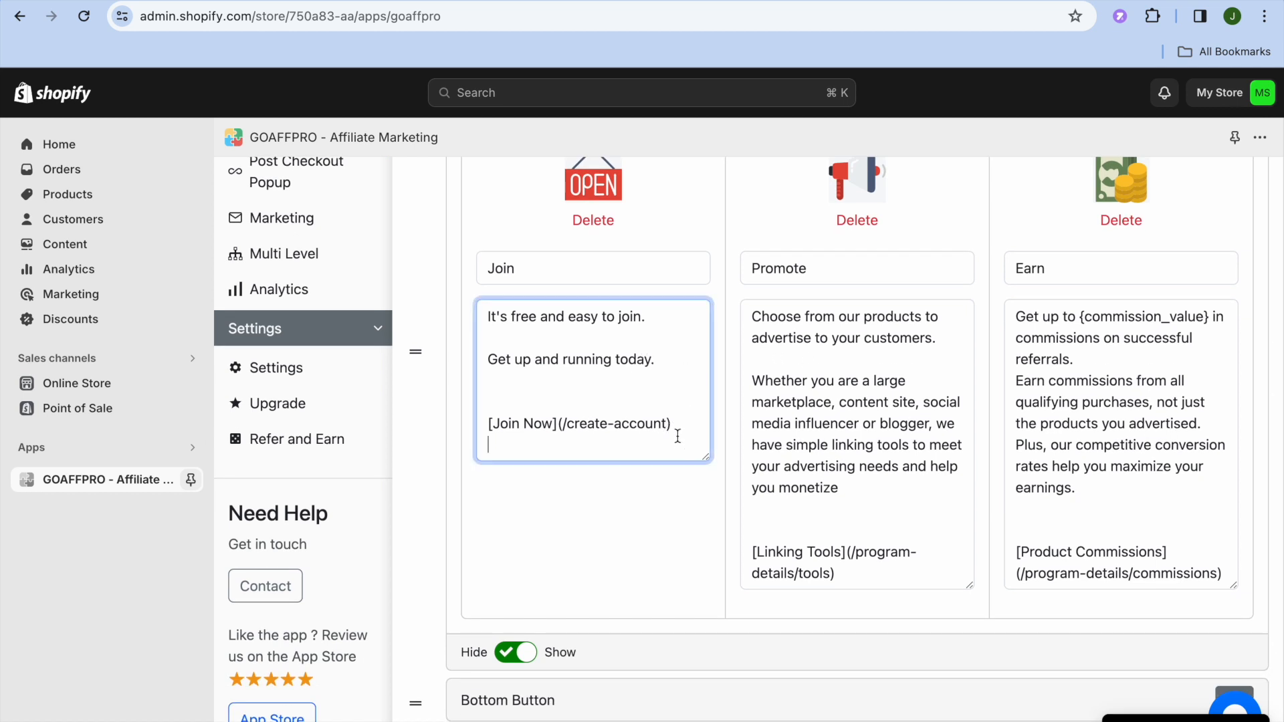
pyautogui.click(839, 374)
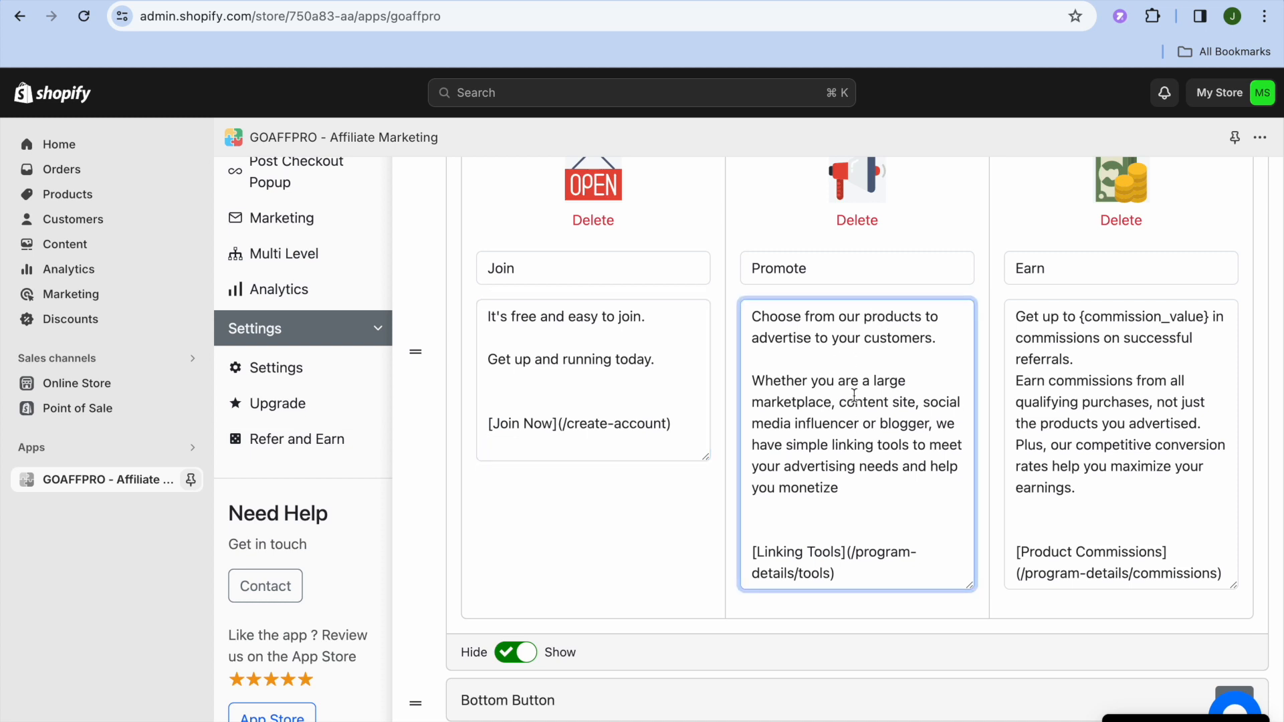
pyautogui.click(1082, 367)
pyautogui.click(1077, 381)
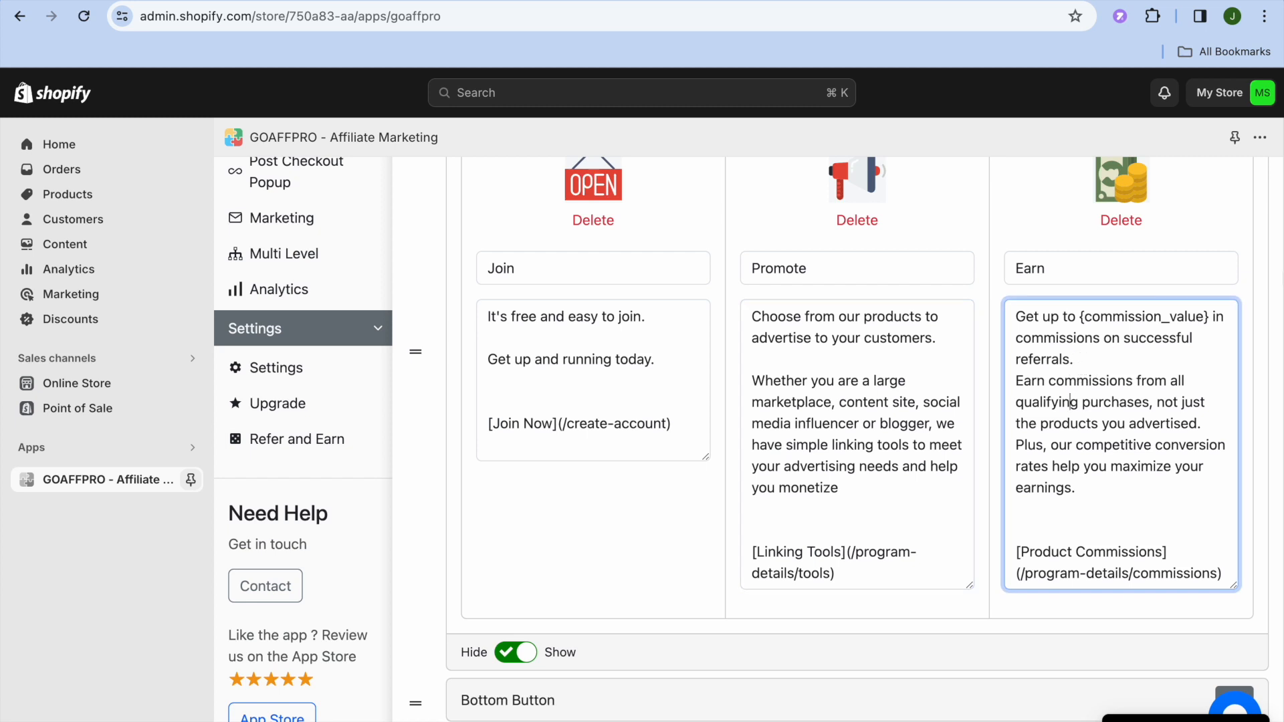
pyautogui.click(1265, 267)
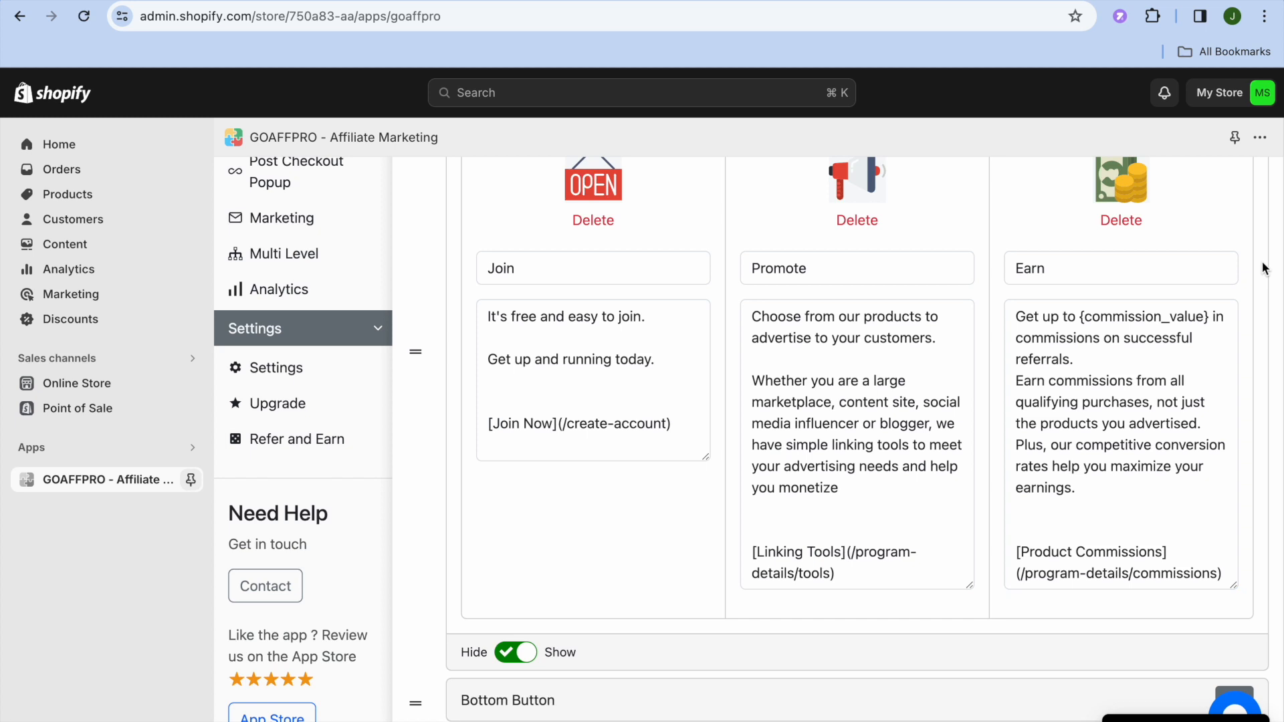
pyautogui.scroll(8, 1263, 267)
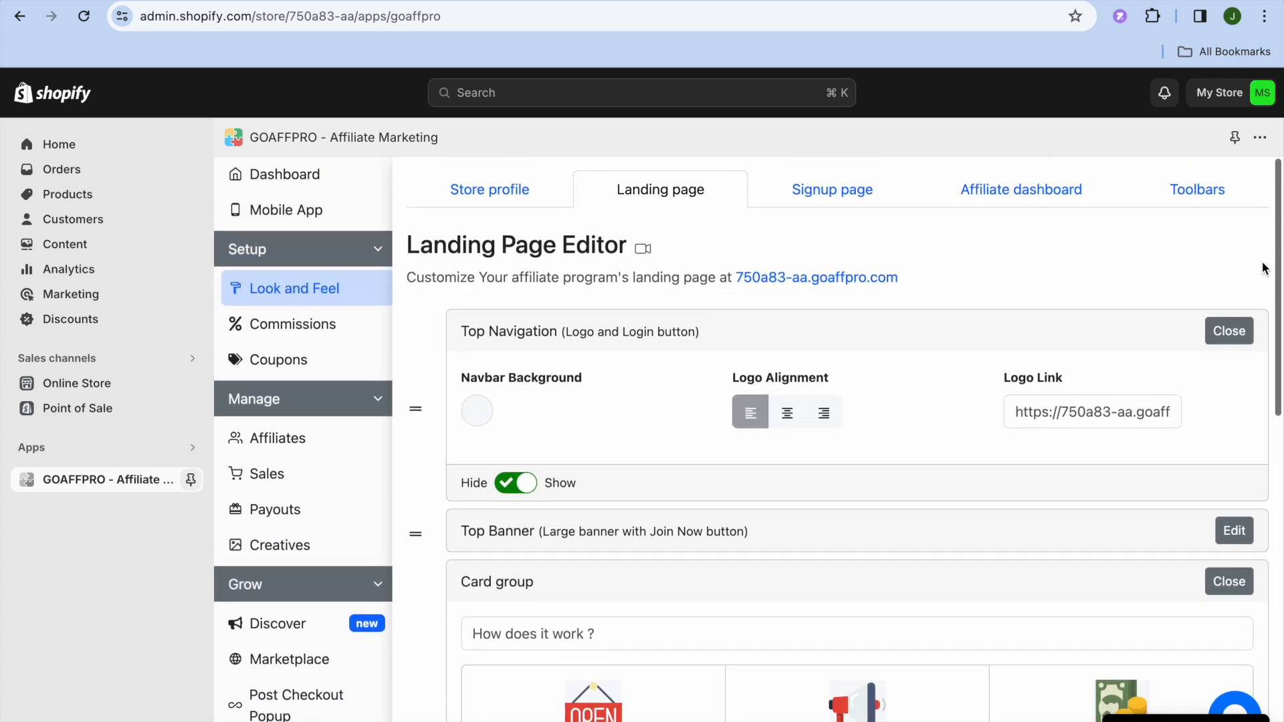
# Select the Slim signup page style for customization, preview its sign-up form, and return to the signup page editor
pyautogui.click(856, 204)
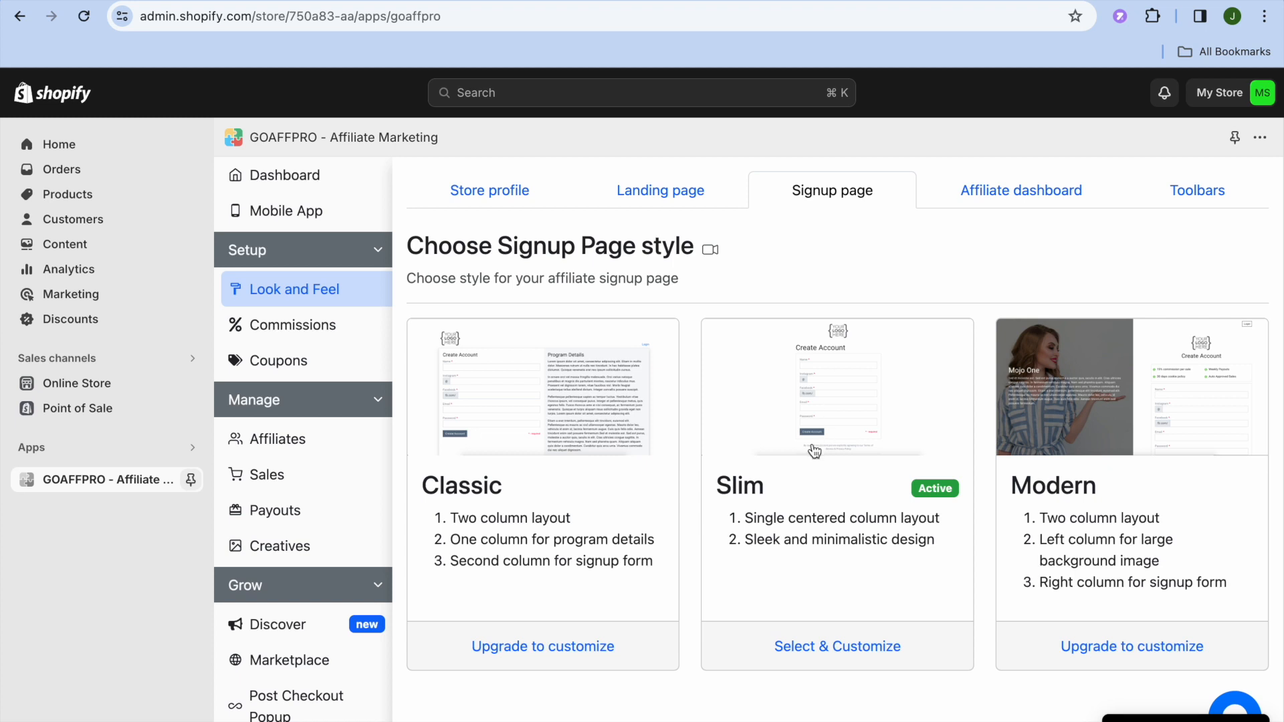
pyautogui.click(807, 646)
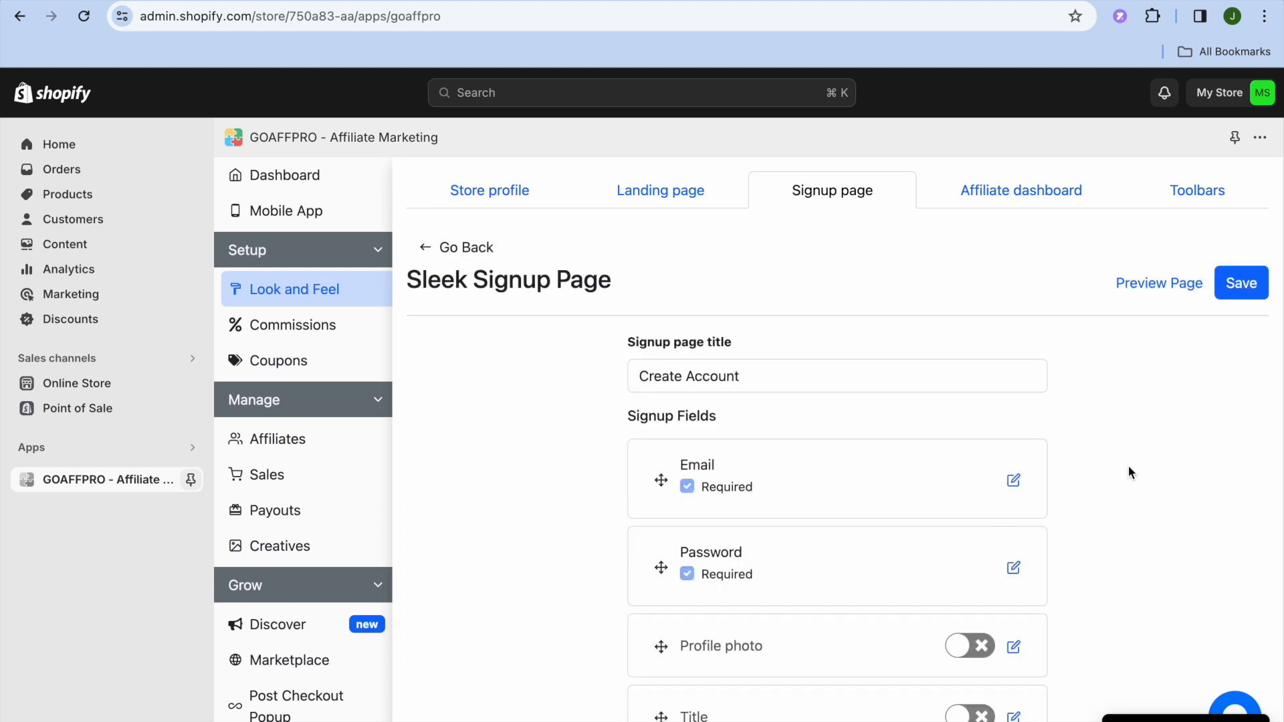
pyautogui.rightClick(1152, 286)
pyautogui.click(1120, 291)
pyautogui.click(760, 1)
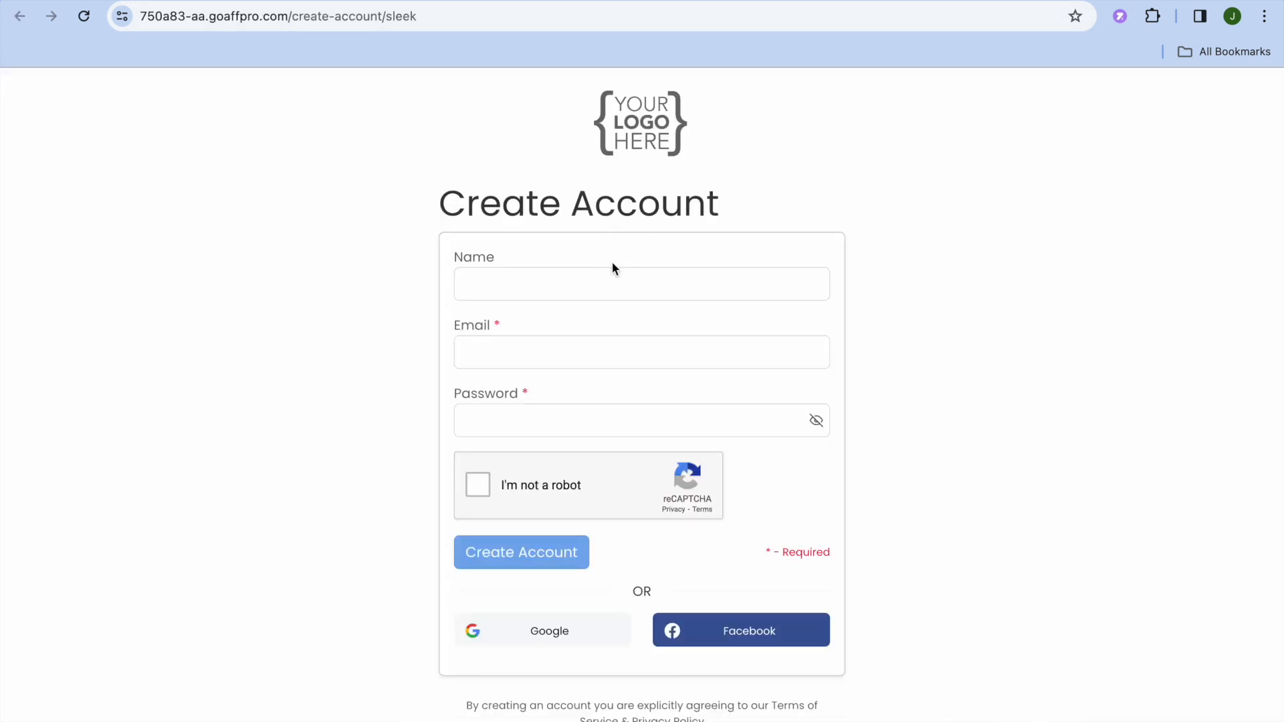
pyautogui.click(569, 2)
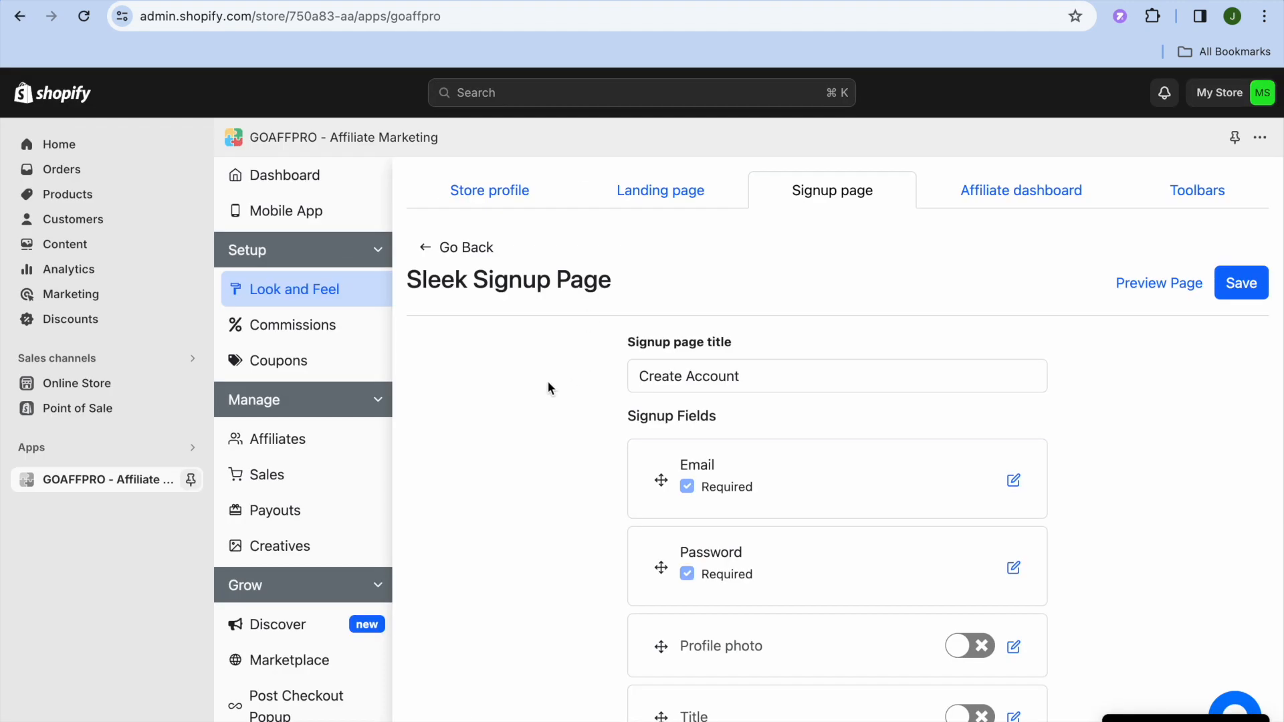
# Enable the First Name, Last Name and Website fields on the affiliate signup form
pyautogui.scroll(-5, 548, 390)
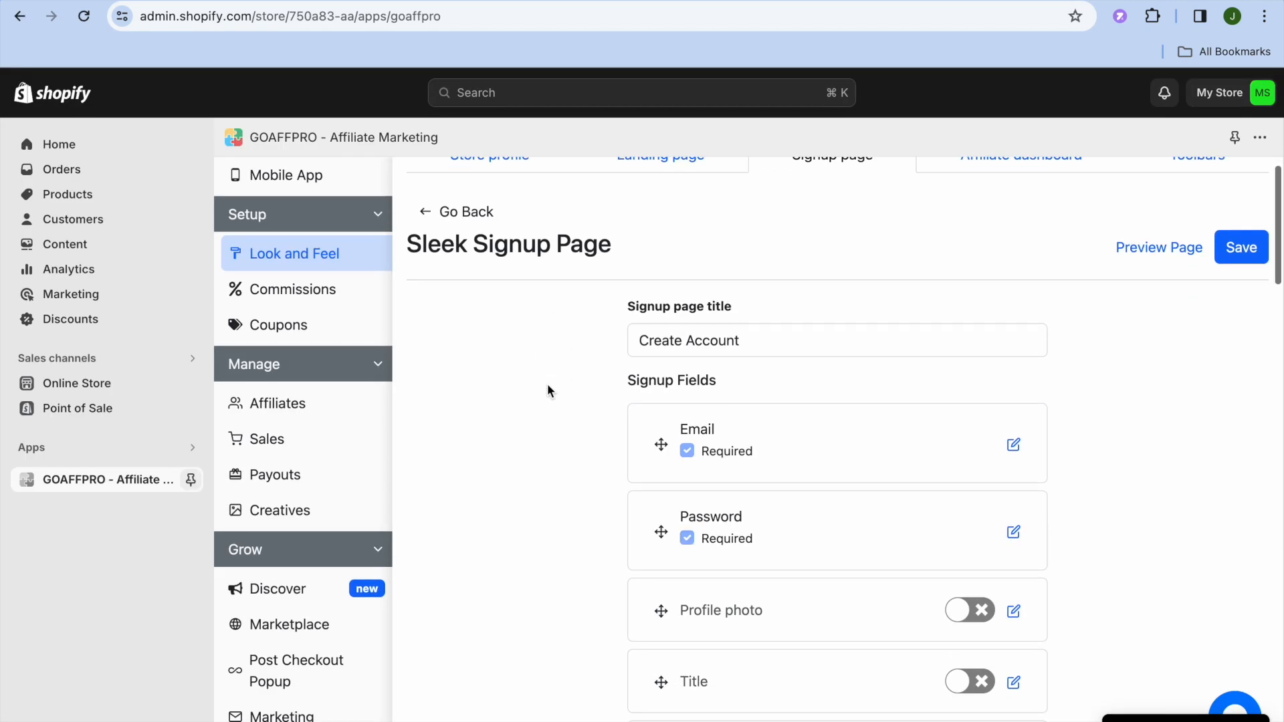
pyautogui.scroll(-4, 548, 385)
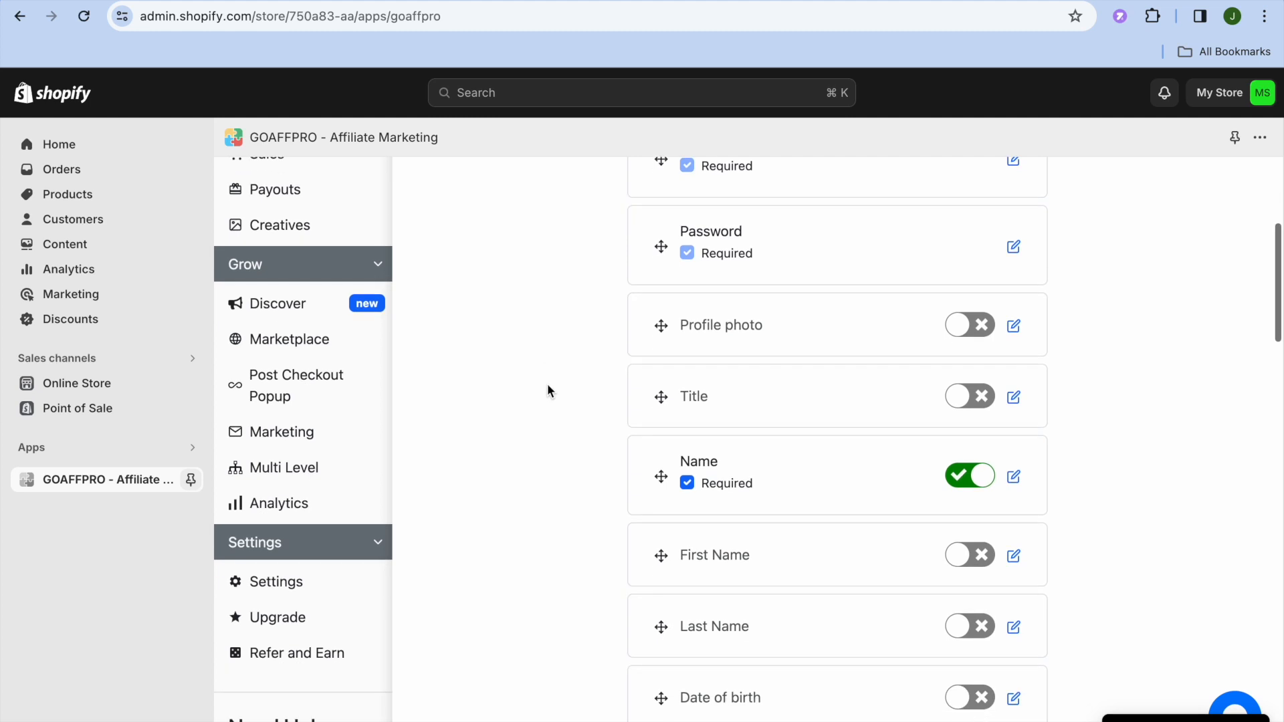
pyautogui.scroll(-4, 548, 387)
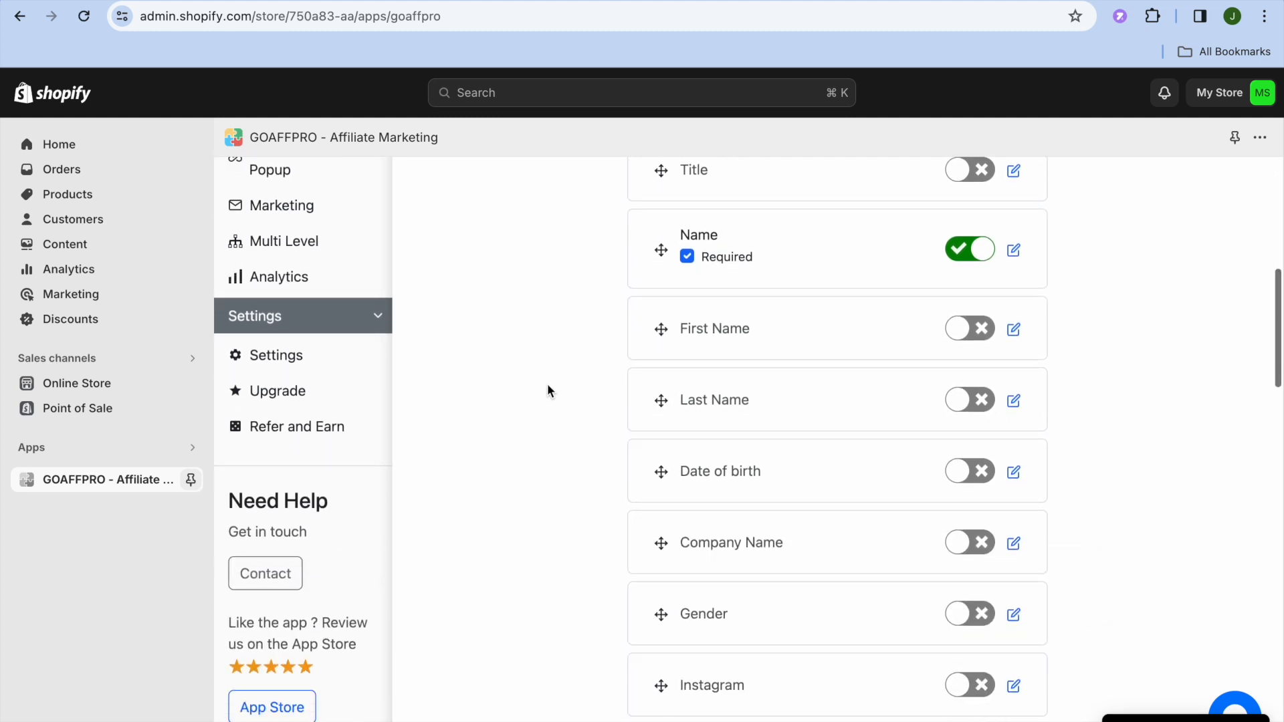
pyautogui.scroll(2, 547, 390)
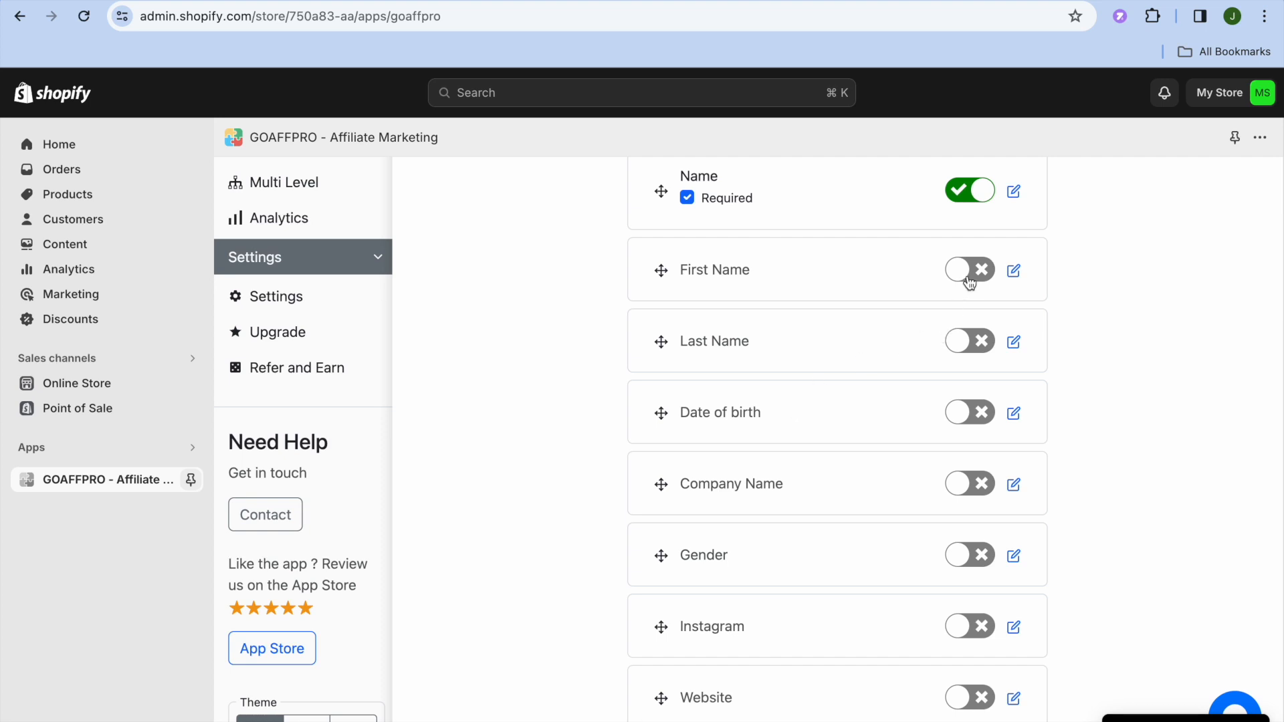
pyautogui.click(970, 281)
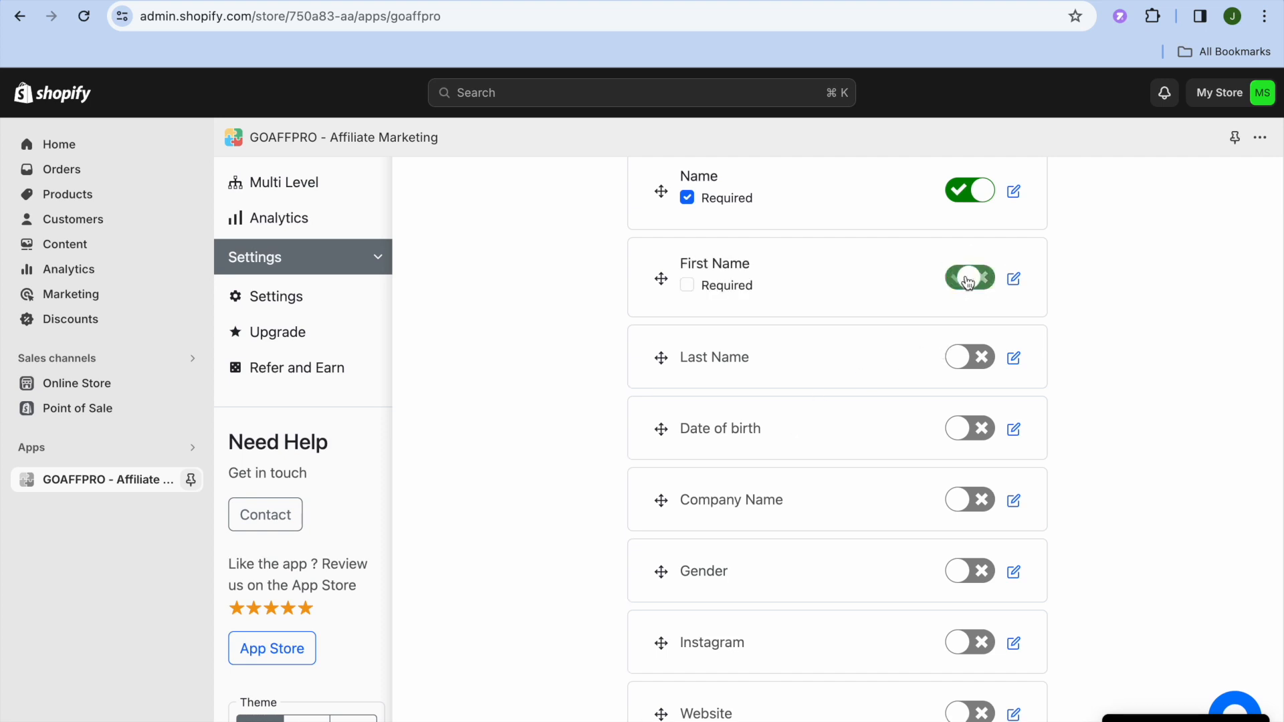
pyautogui.click(967, 360)
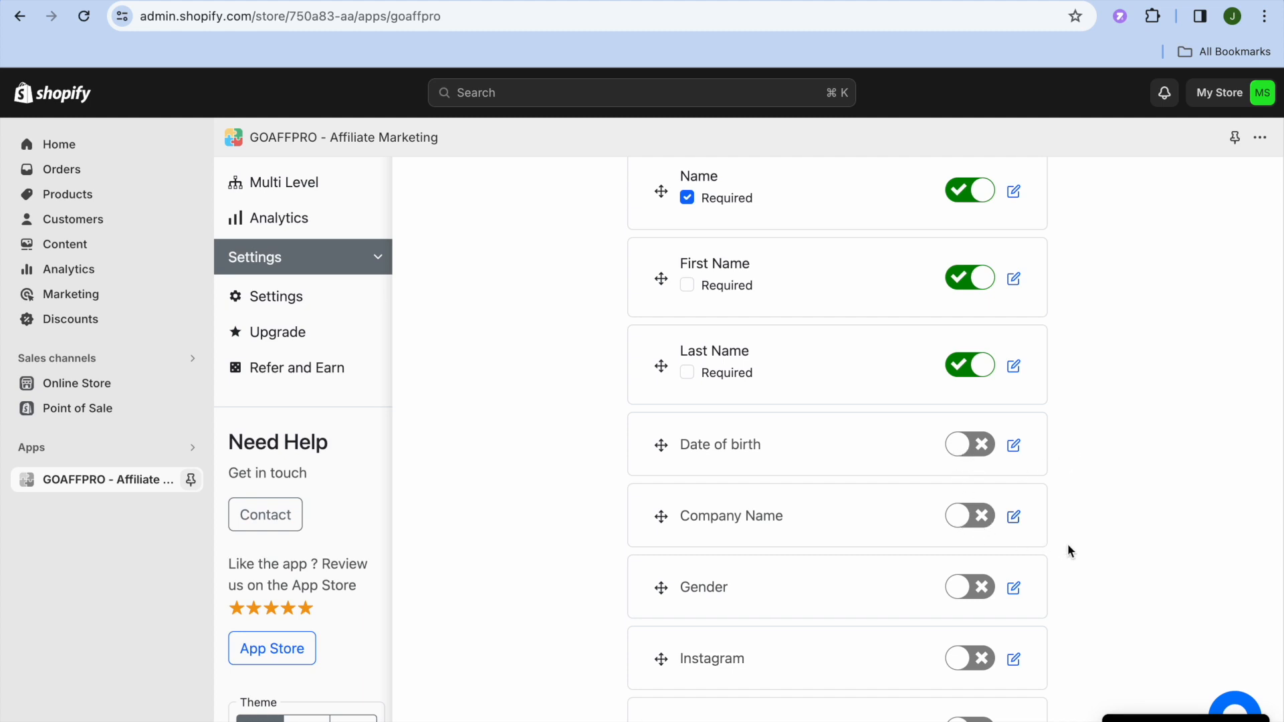
pyautogui.scroll(-1, 1065, 551)
pyautogui.scroll(-4, 1065, 550)
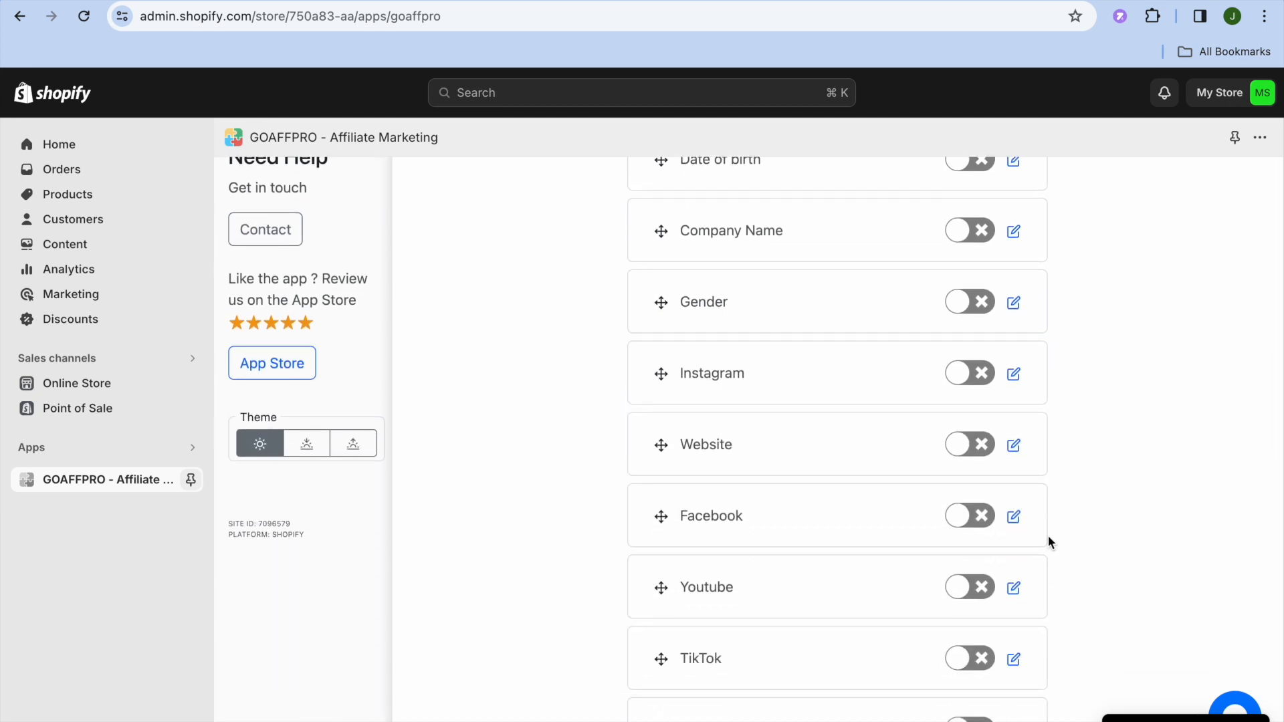
pyautogui.click(967, 448)
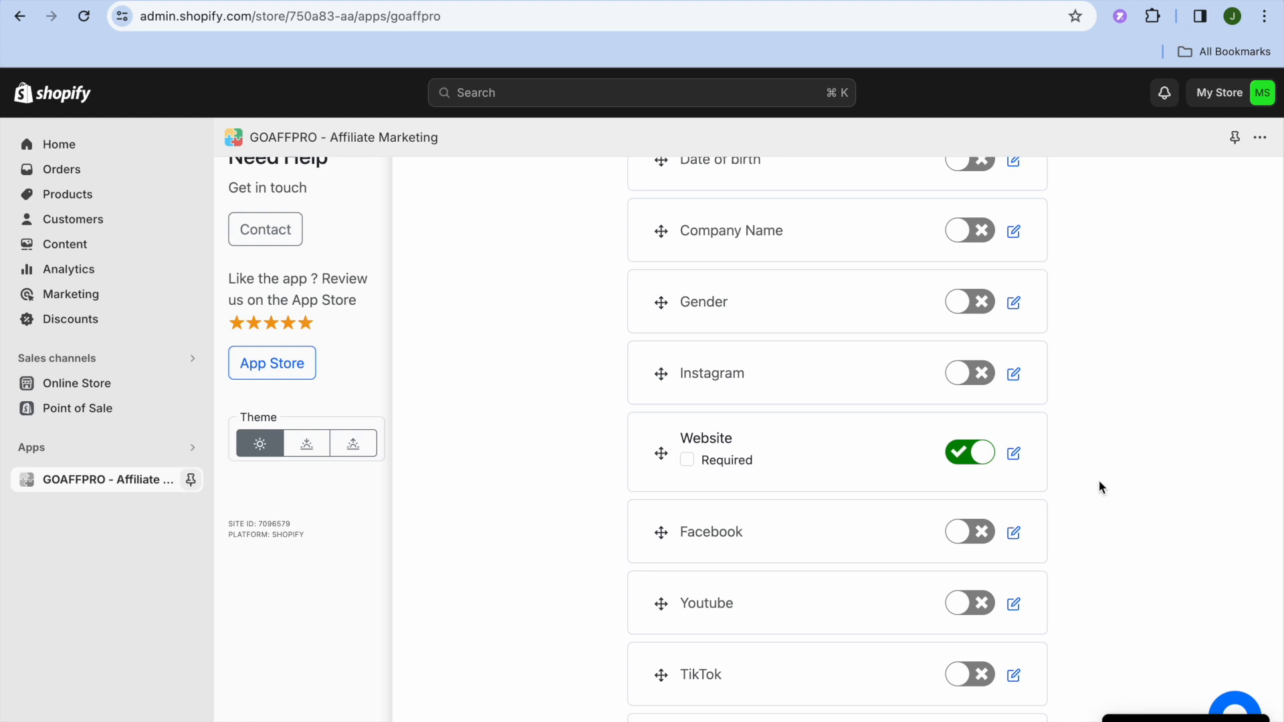
# Review the remaining optional signup fields and save the signup page
pyautogui.scroll(-5, 1099, 482)
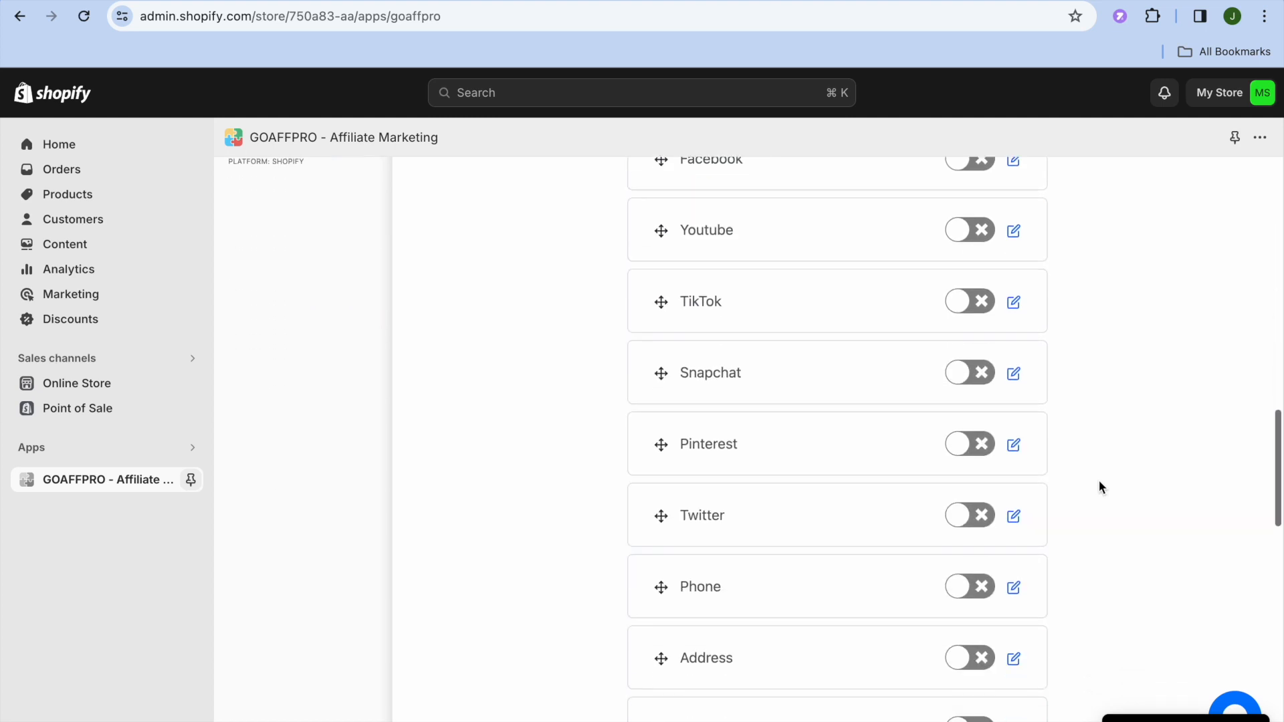
pyautogui.scroll(-8, 1099, 481)
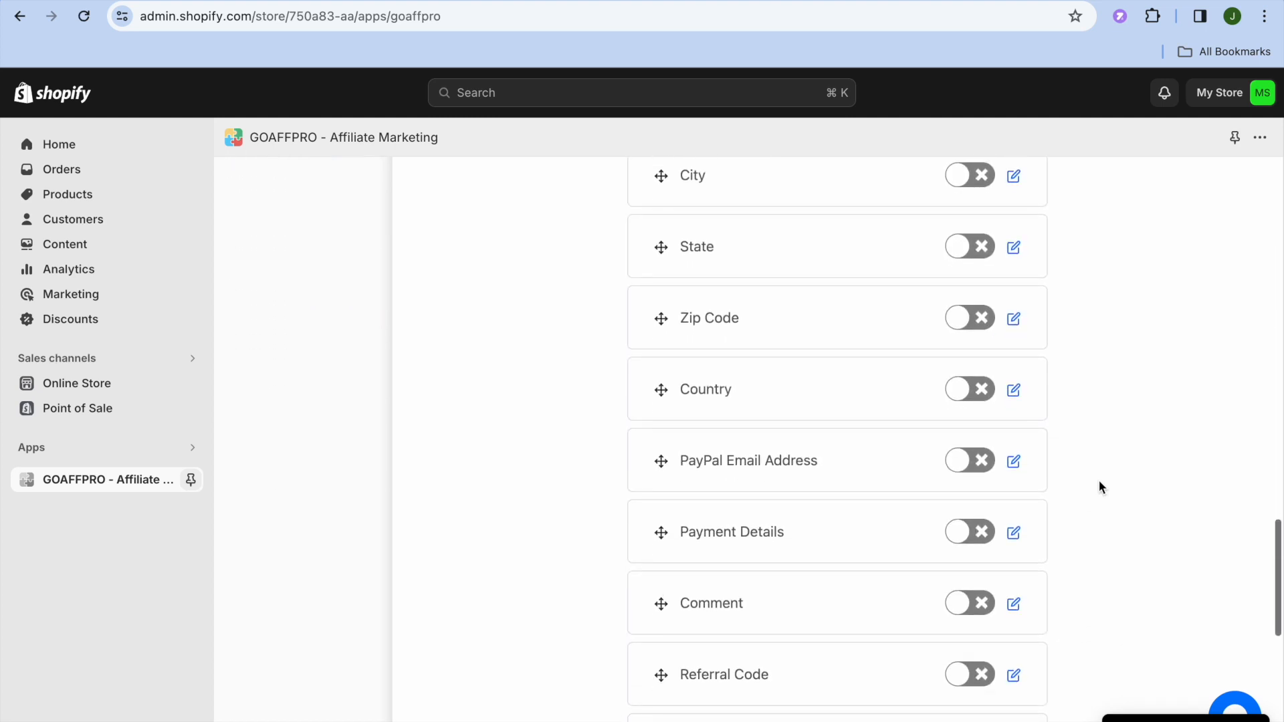
pyautogui.scroll(-2, 1099, 482)
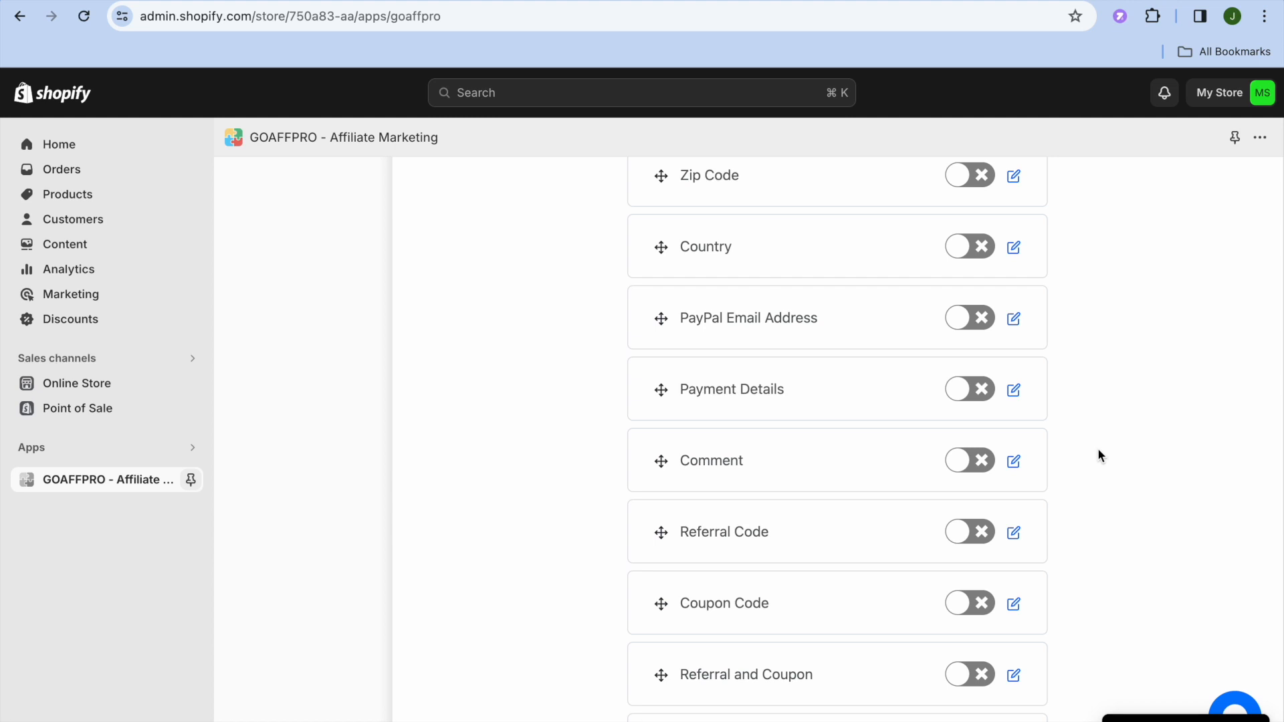
pyautogui.scroll(-6, 1099, 449)
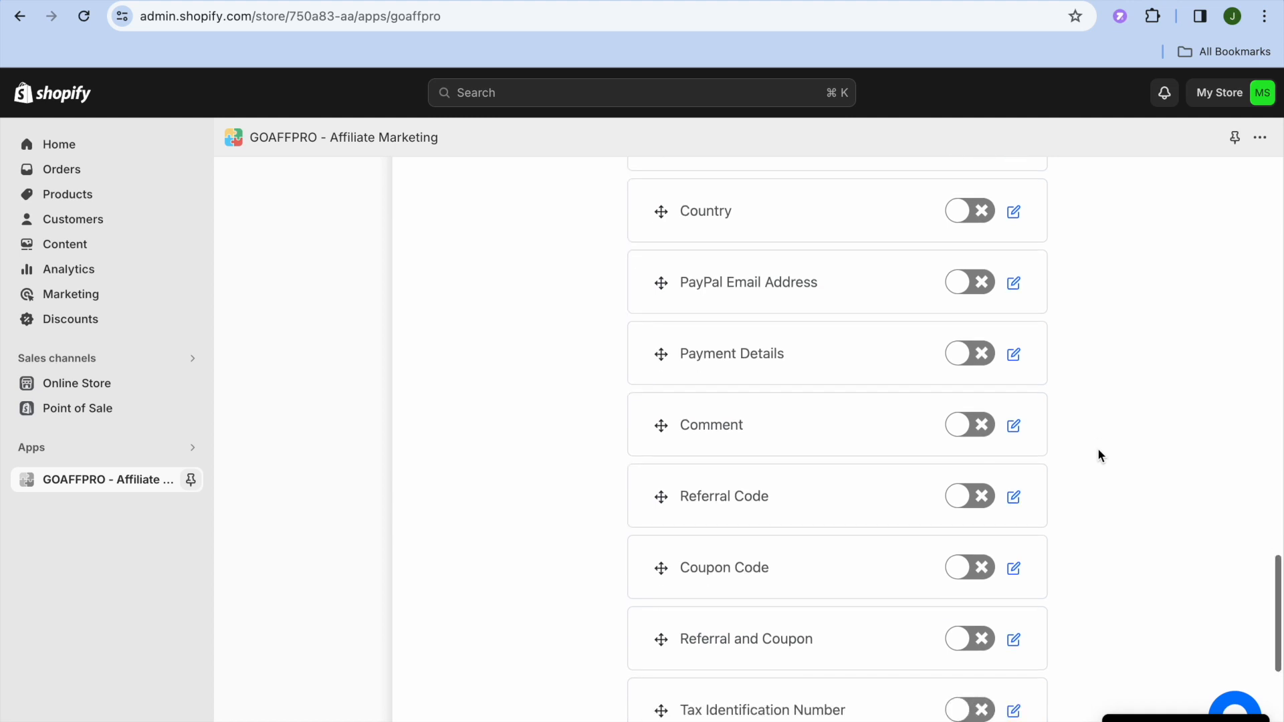
pyautogui.scroll(5, 1098, 450)
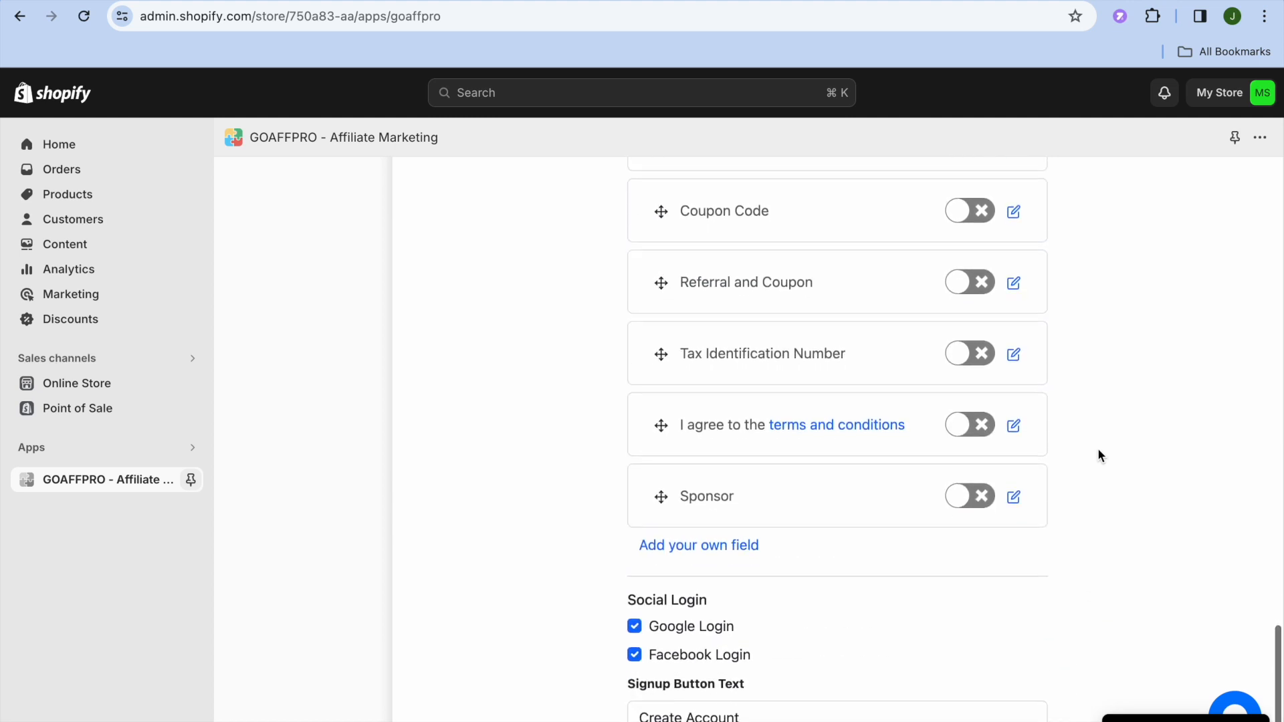
pyautogui.scroll(12, 1098, 450)
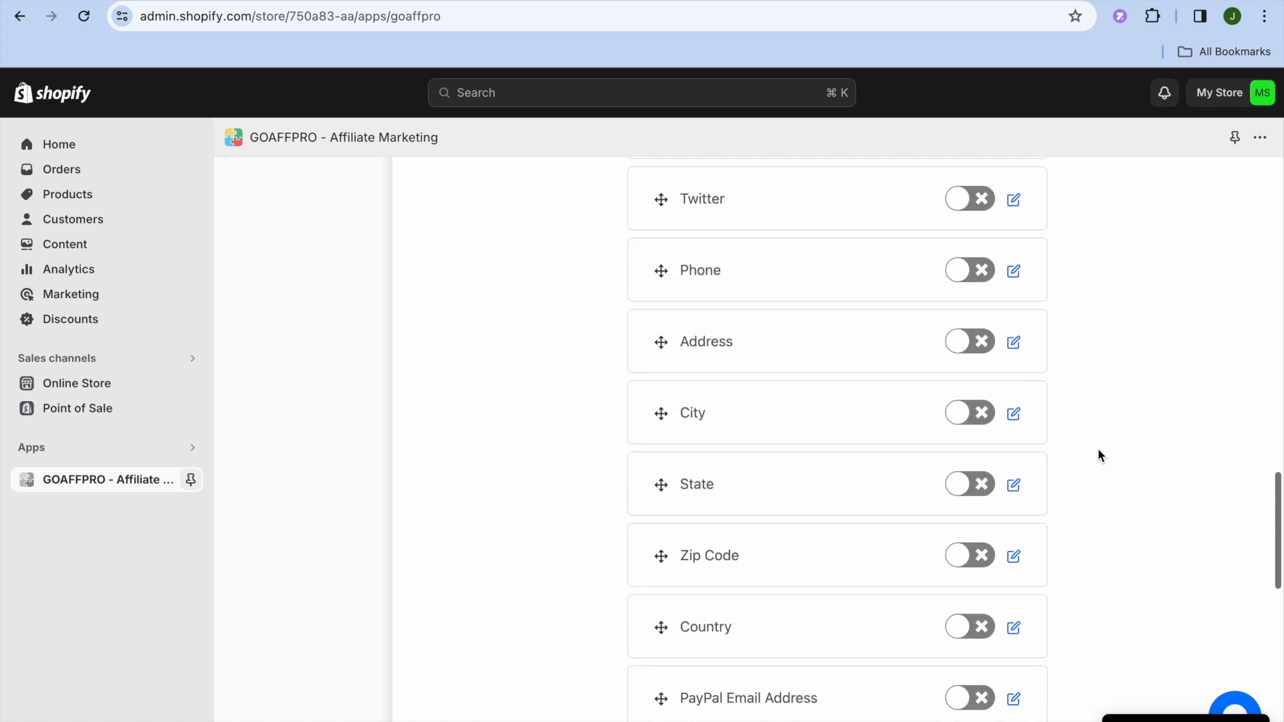
pyautogui.scroll(11, 1098, 449)
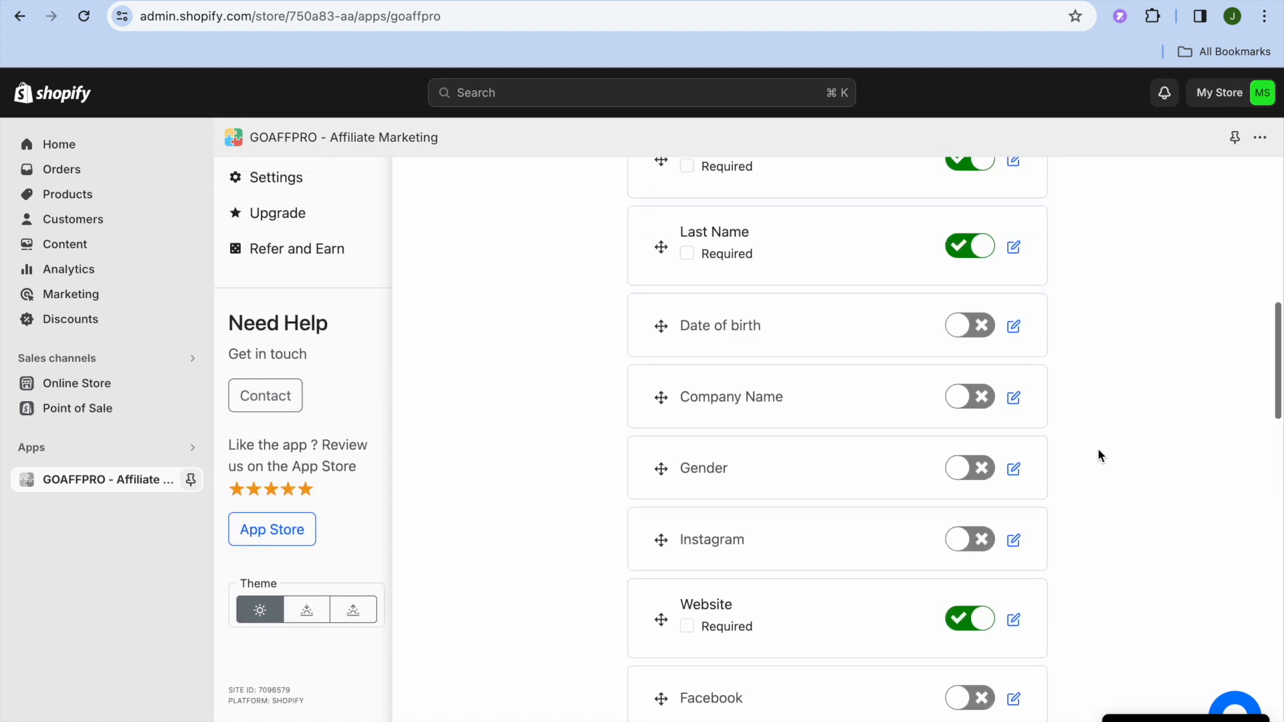
pyautogui.scroll(5, 1099, 456)
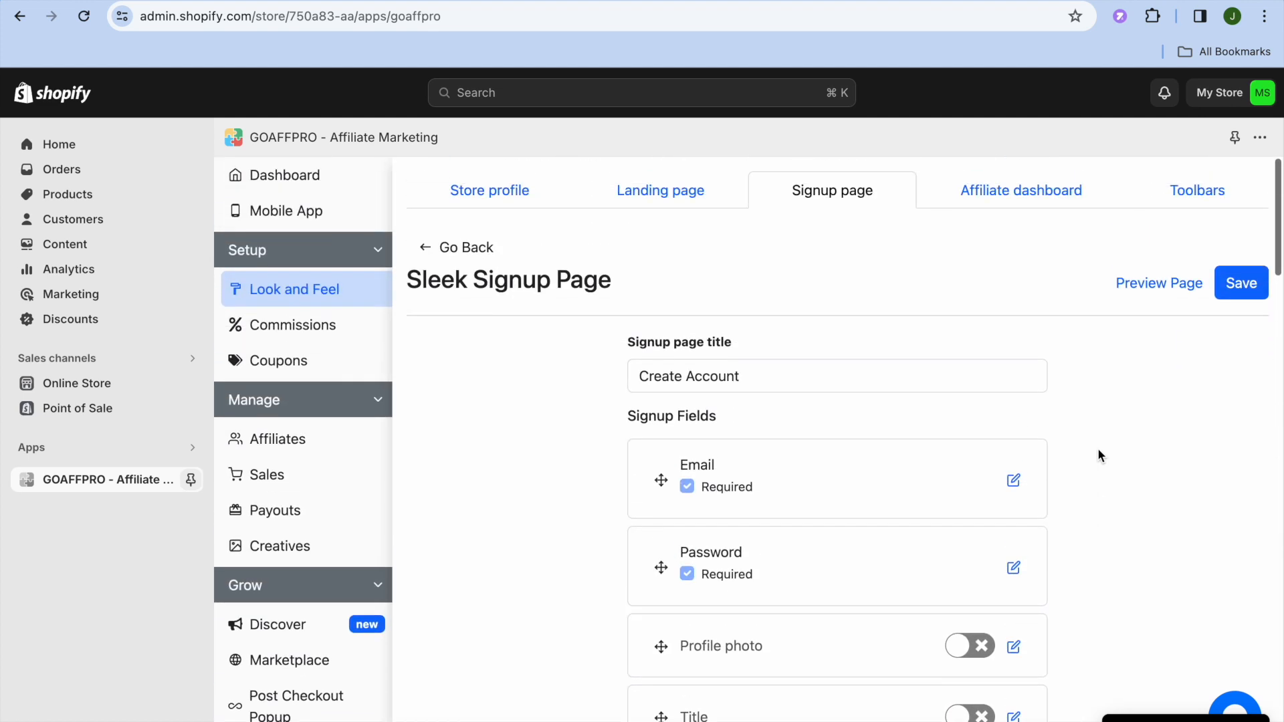
pyautogui.click(1233, 288)
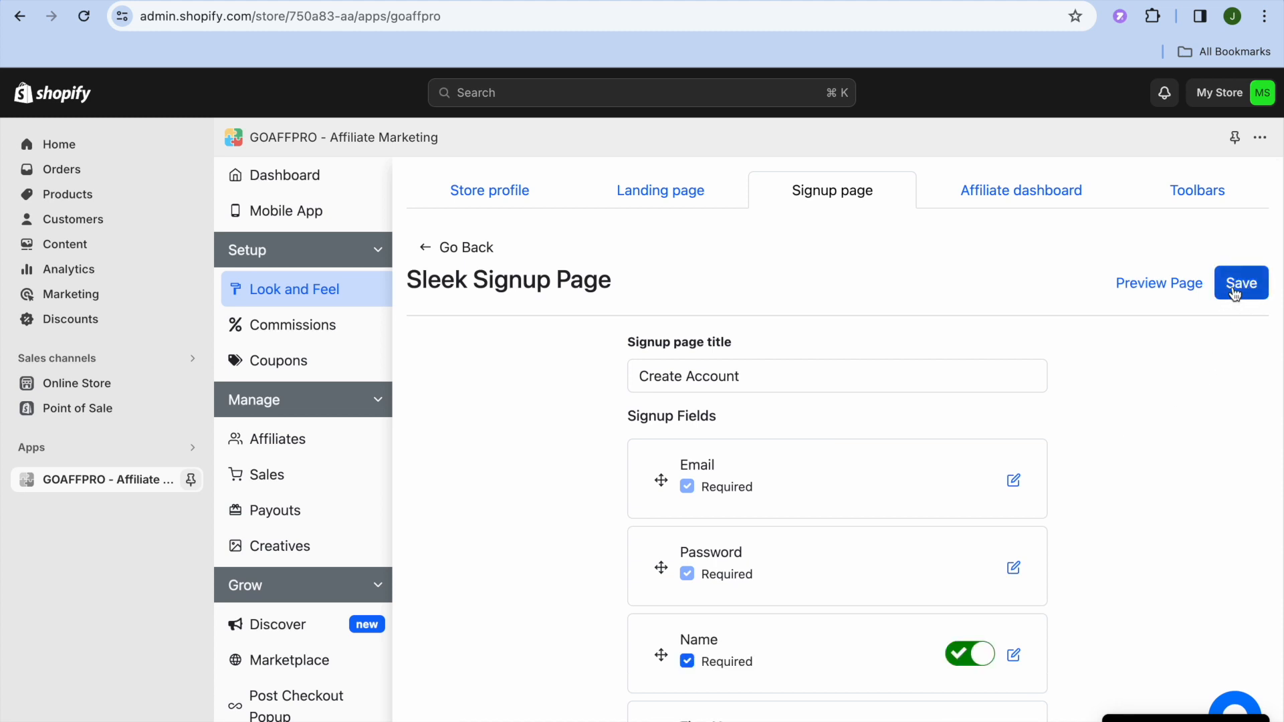
# Preview the saved signup page, return to the editor, and view the affiliate dashboard's customization settings
pyautogui.rightClick(1145, 284)
pyautogui.click(1093, 289)
pyautogui.hotkey('ctrl', 'Tab')
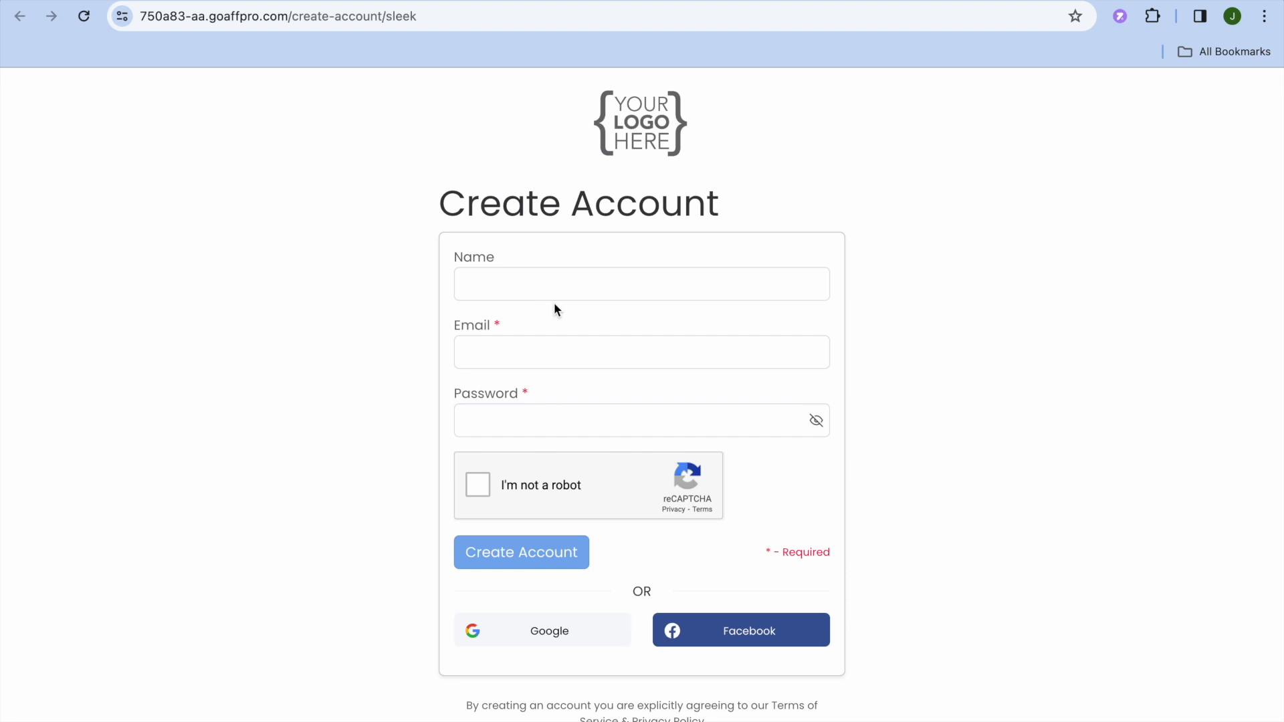
pyautogui.click(539, 0)
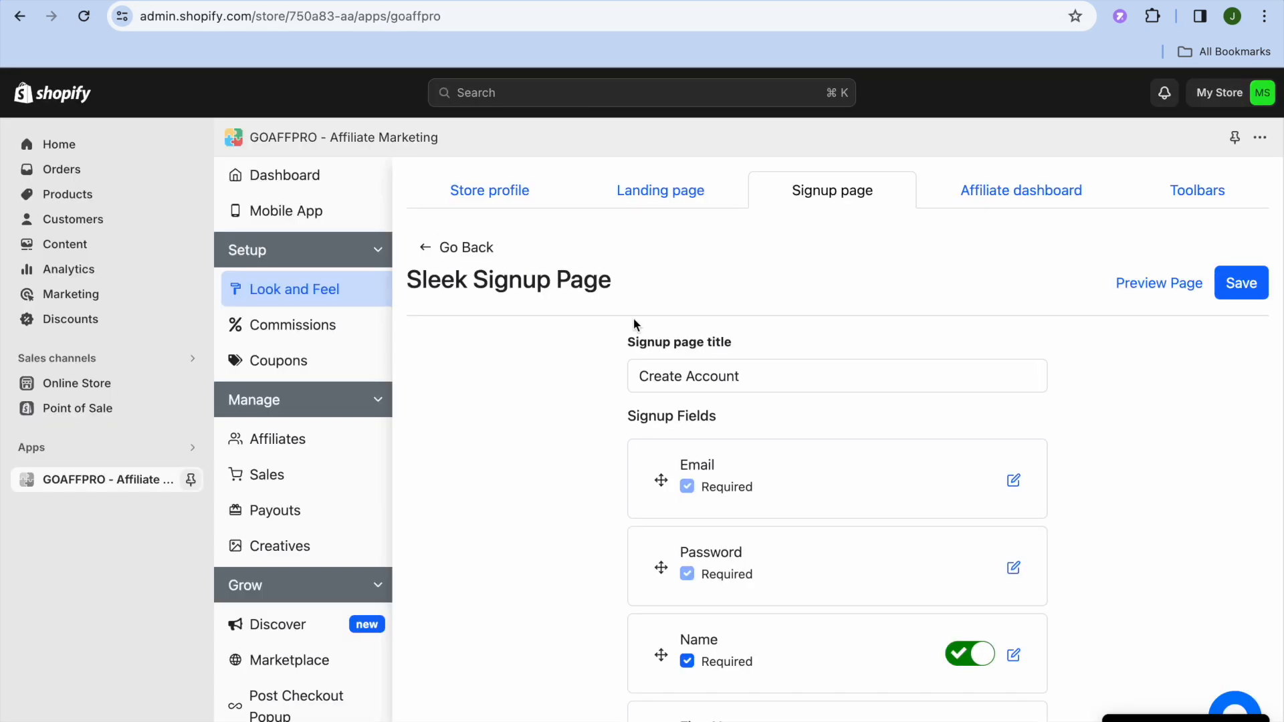
pyautogui.click(1040, 198)
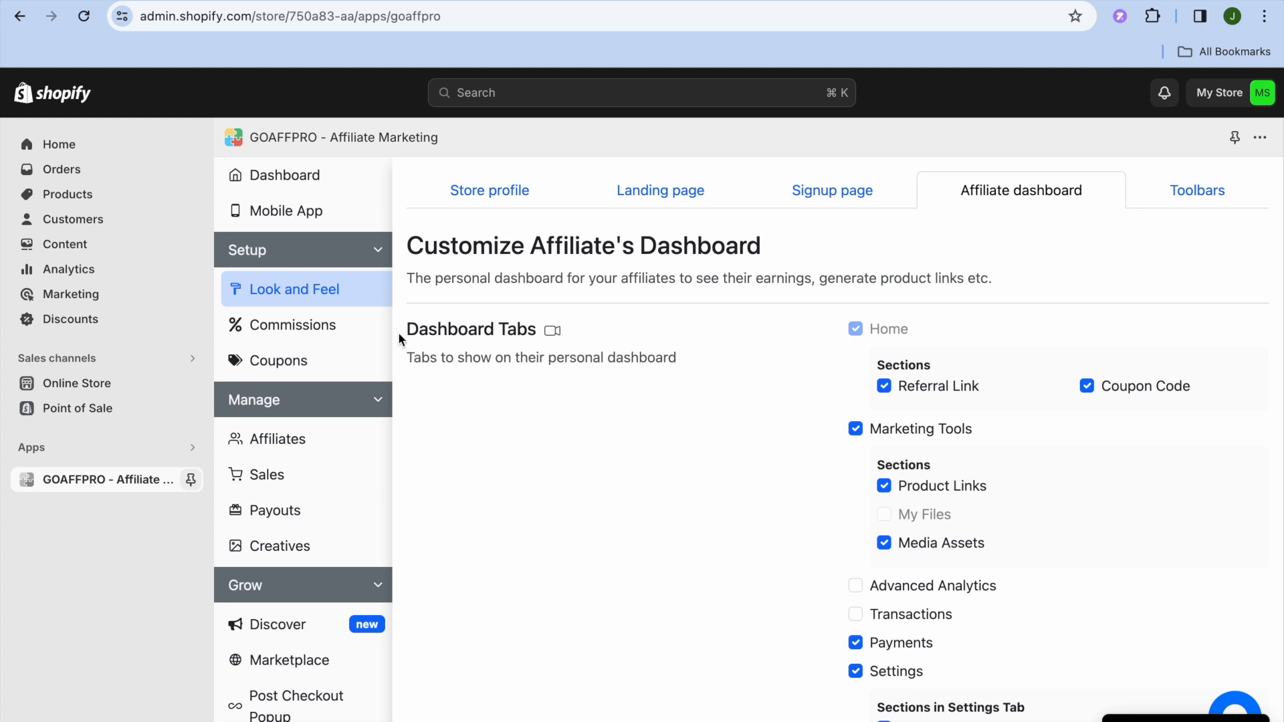
# Set the default referral commission for all products and affiliates to 5 percent and save it
pyautogui.click(324, 330)
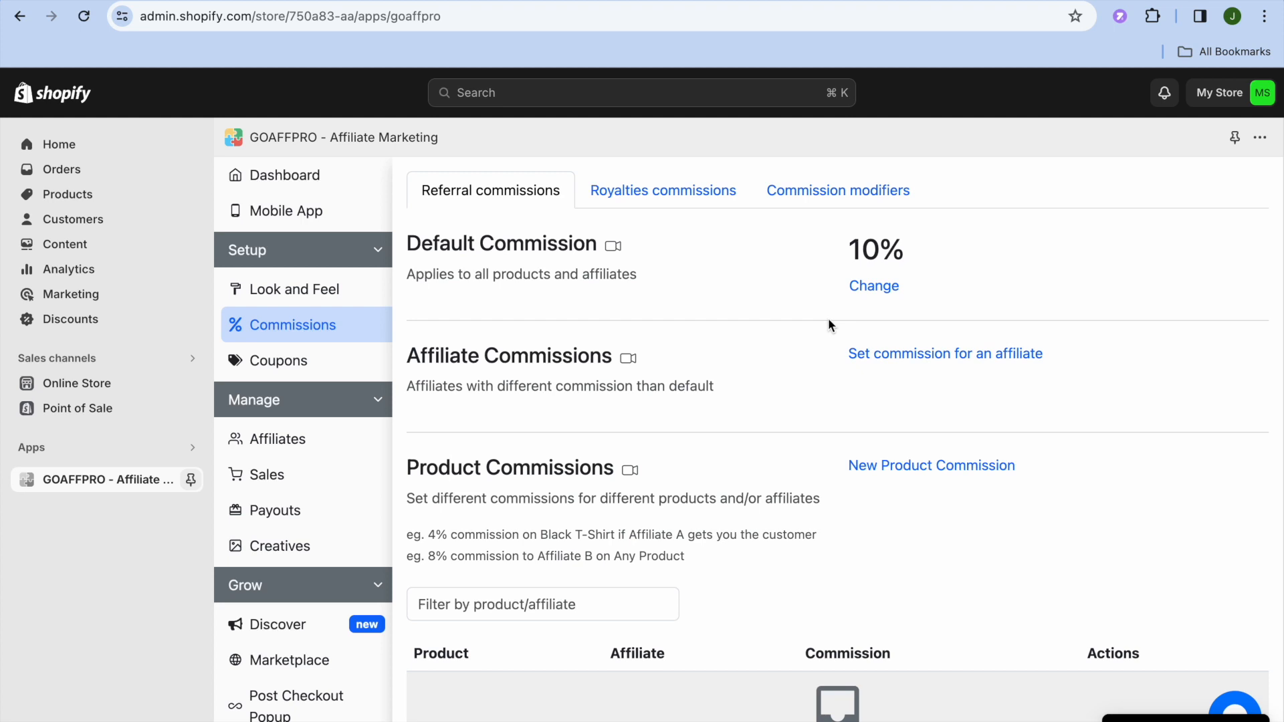
pyautogui.click(888, 288)
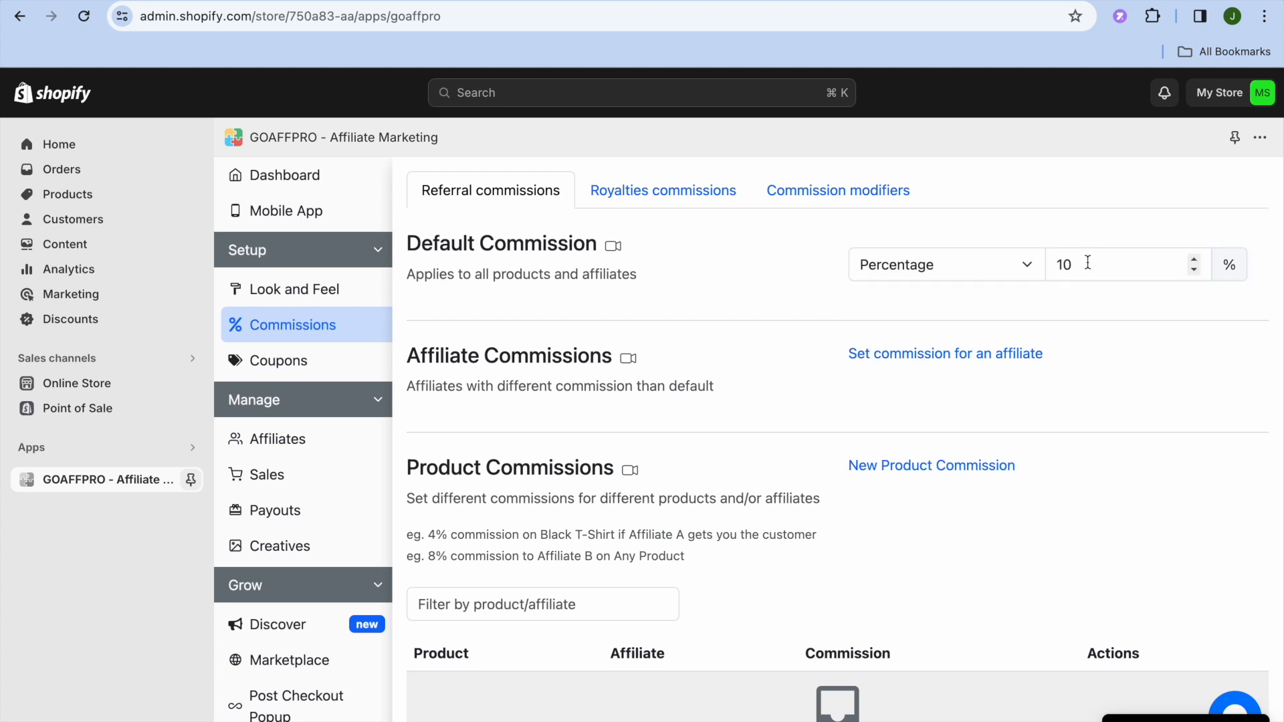
pyautogui.moveTo(1087, 262); pyautogui.dragTo(1043, 275)
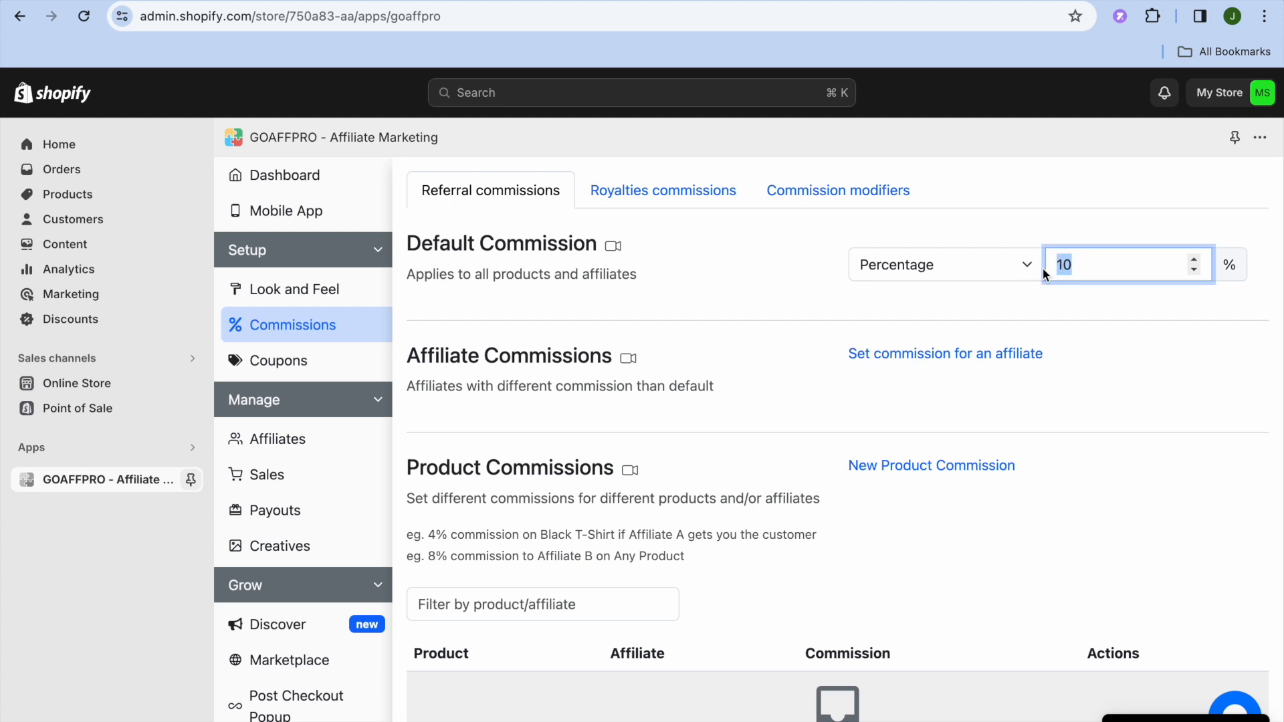
pyautogui.write('5')
pyautogui.click(1250, 265)
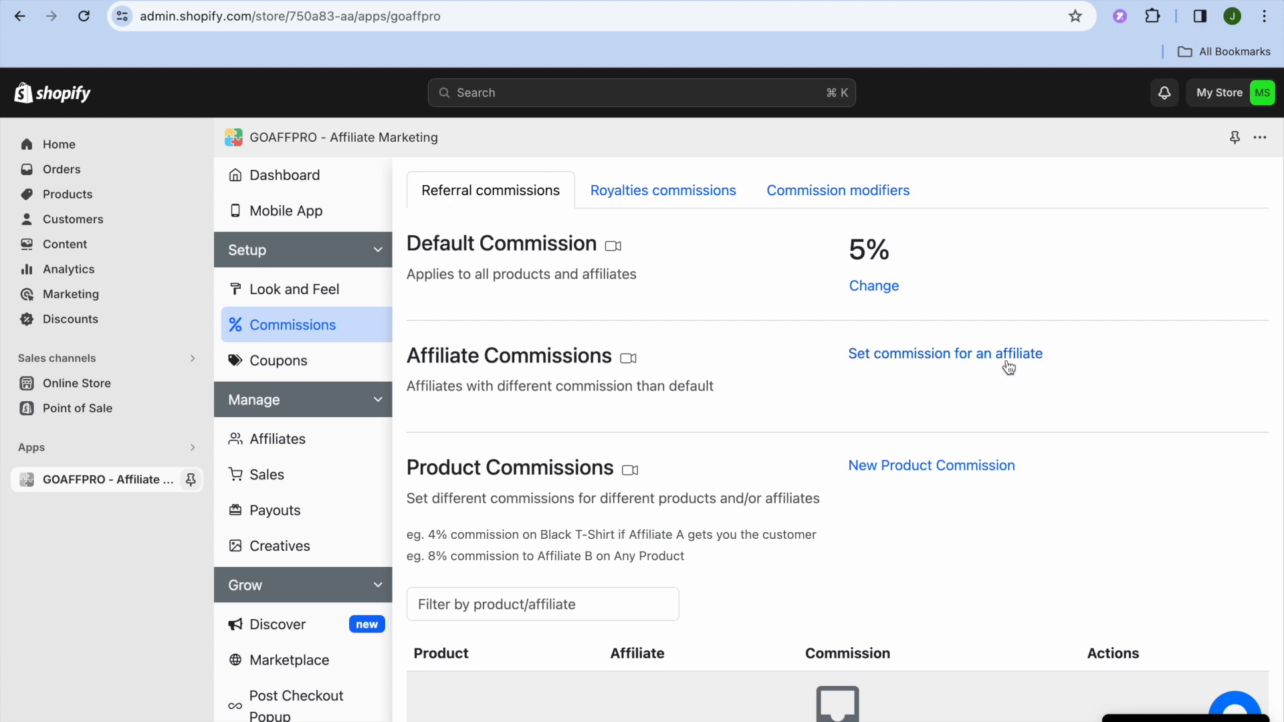
# Examine the form for setting an individual affiliate's commission, leave it unsubmitted, and view the royalties commissions settings
pyautogui.click(964, 360)
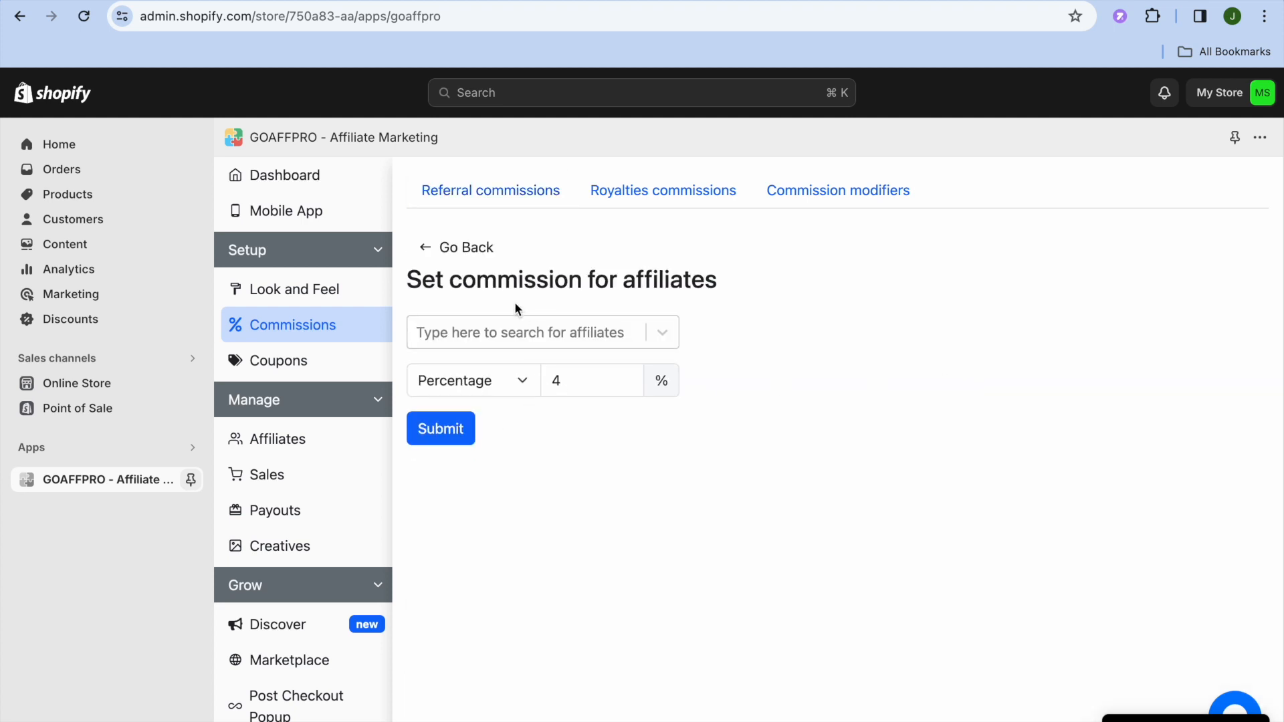
pyautogui.click(427, 247)
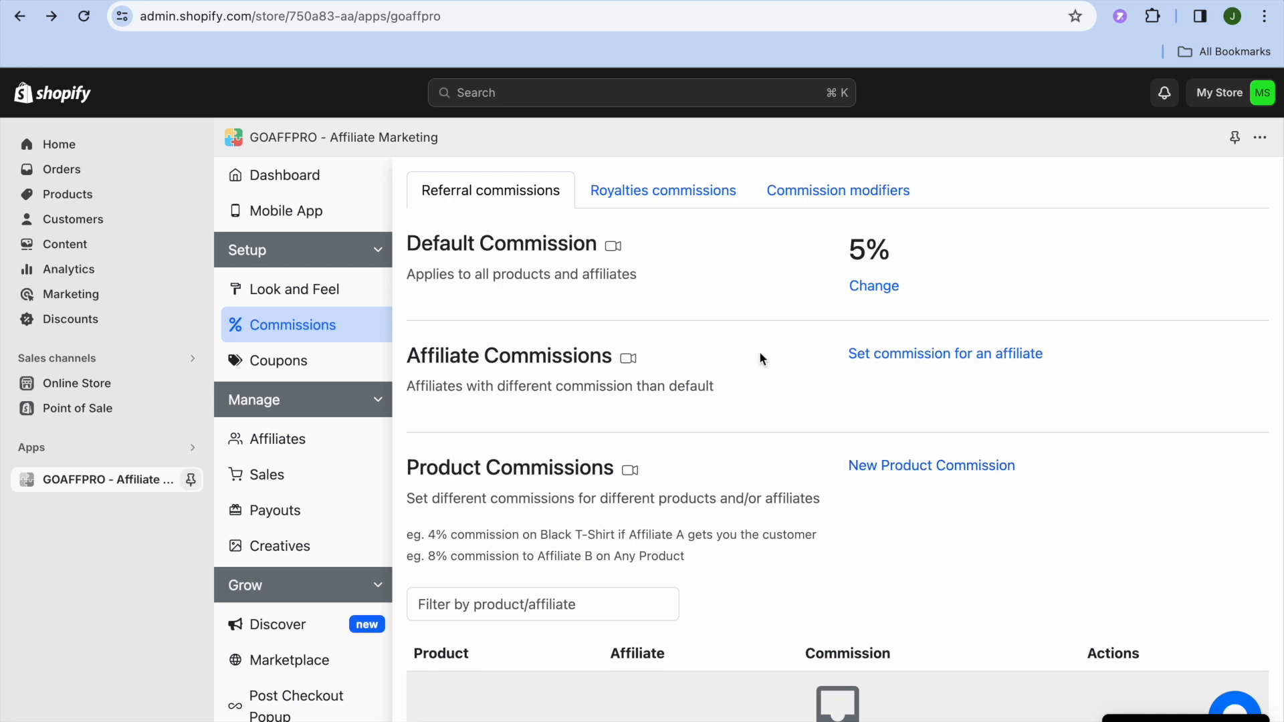
pyautogui.click(666, 194)
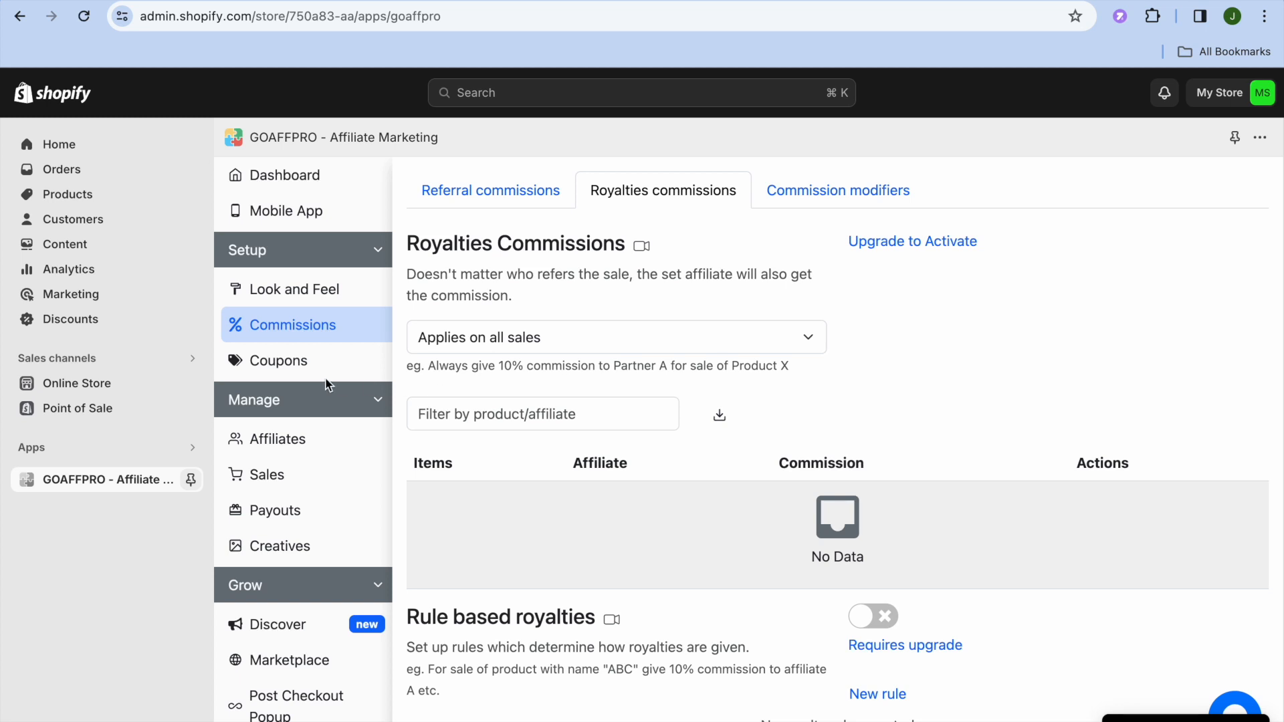
# Review the coupon-based commission settings and the management pages for all affiliates, sales pending approval and payouts
pyautogui.click(300, 372)
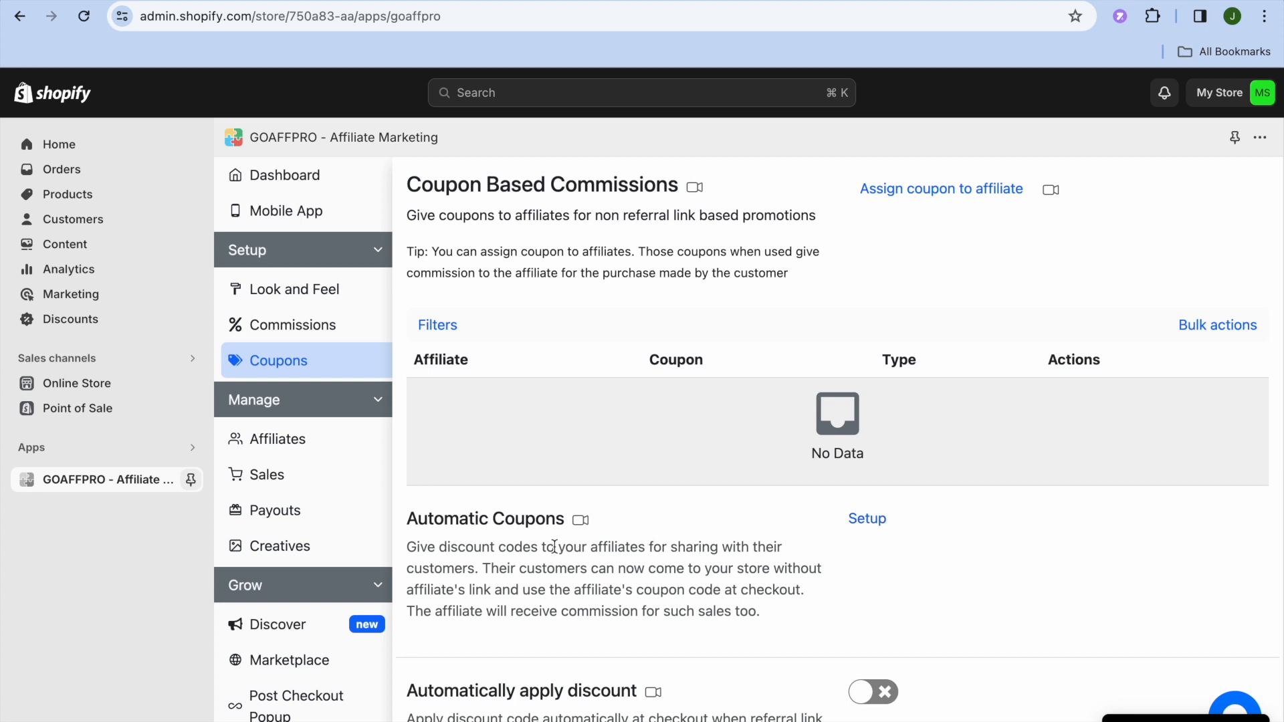
pyautogui.click(320, 454)
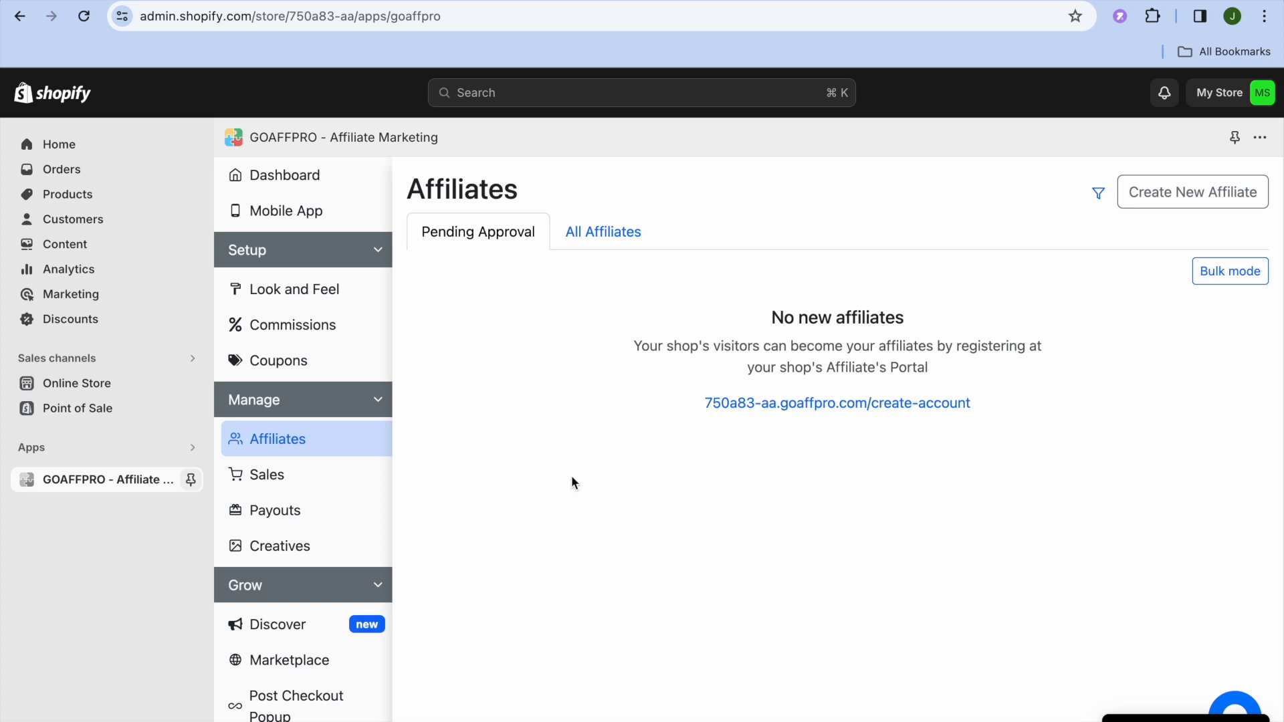
pyautogui.click(606, 246)
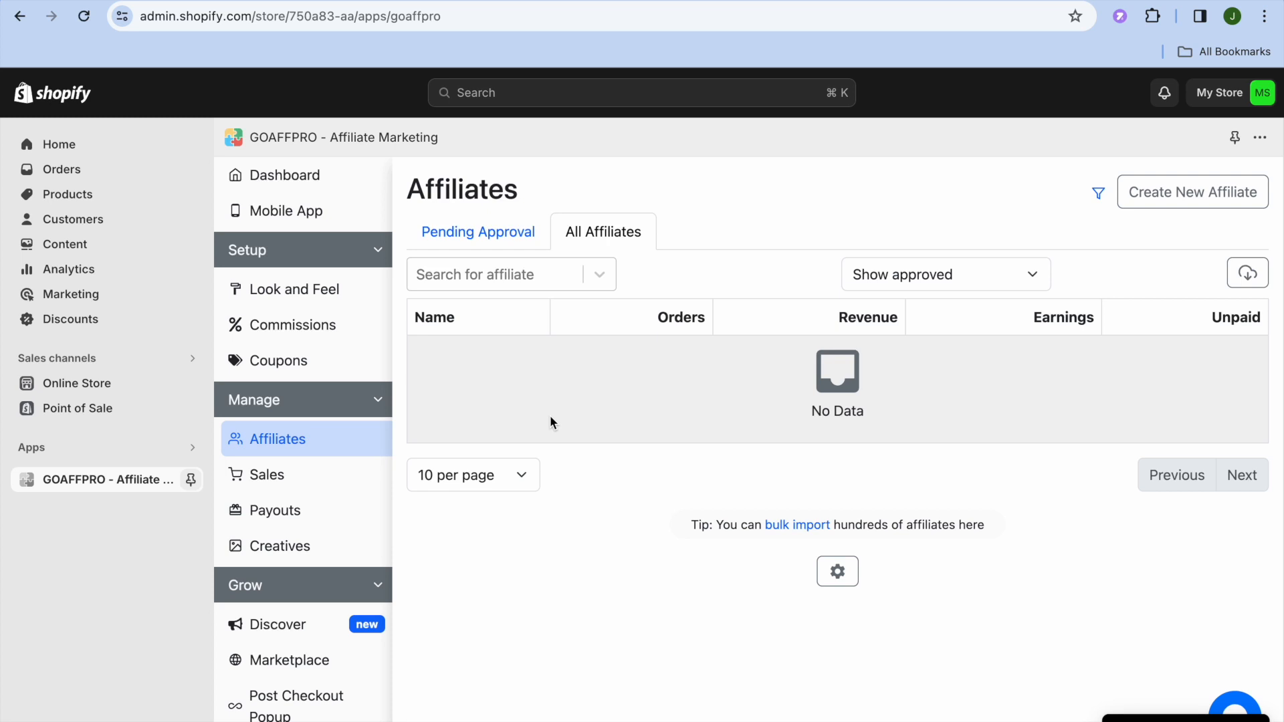
pyautogui.click(317, 485)
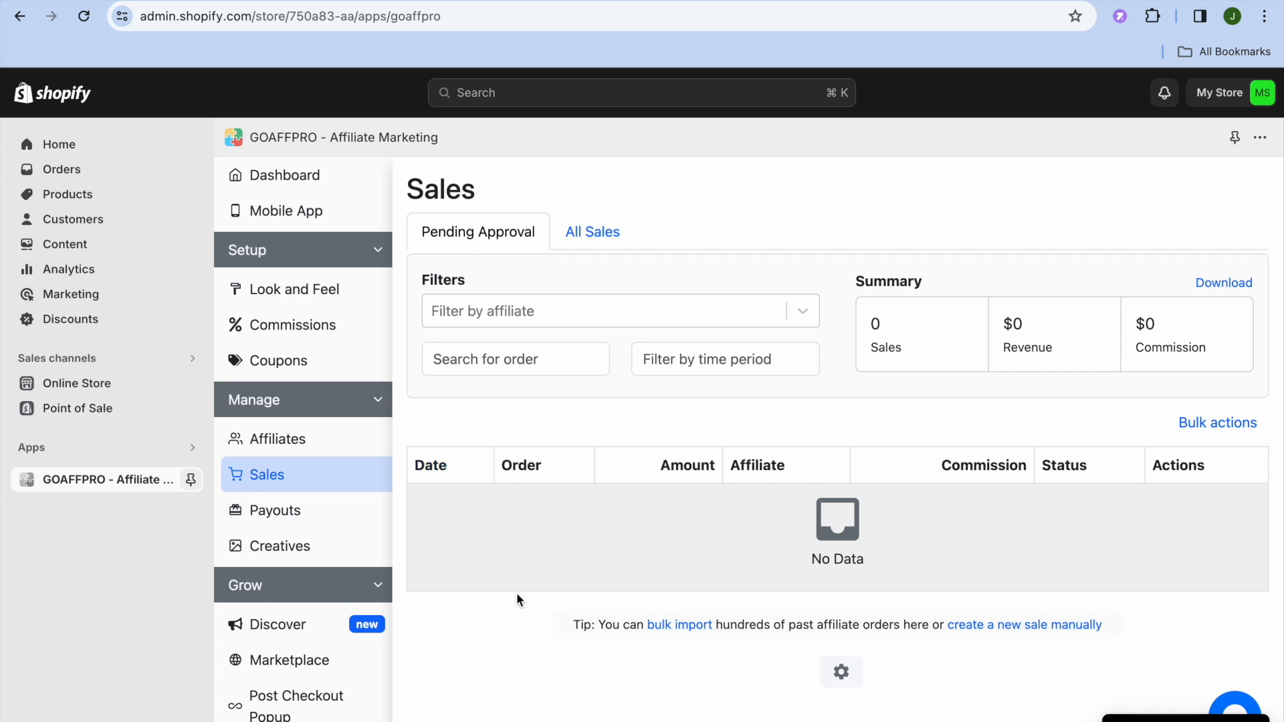
pyautogui.click(312, 524)
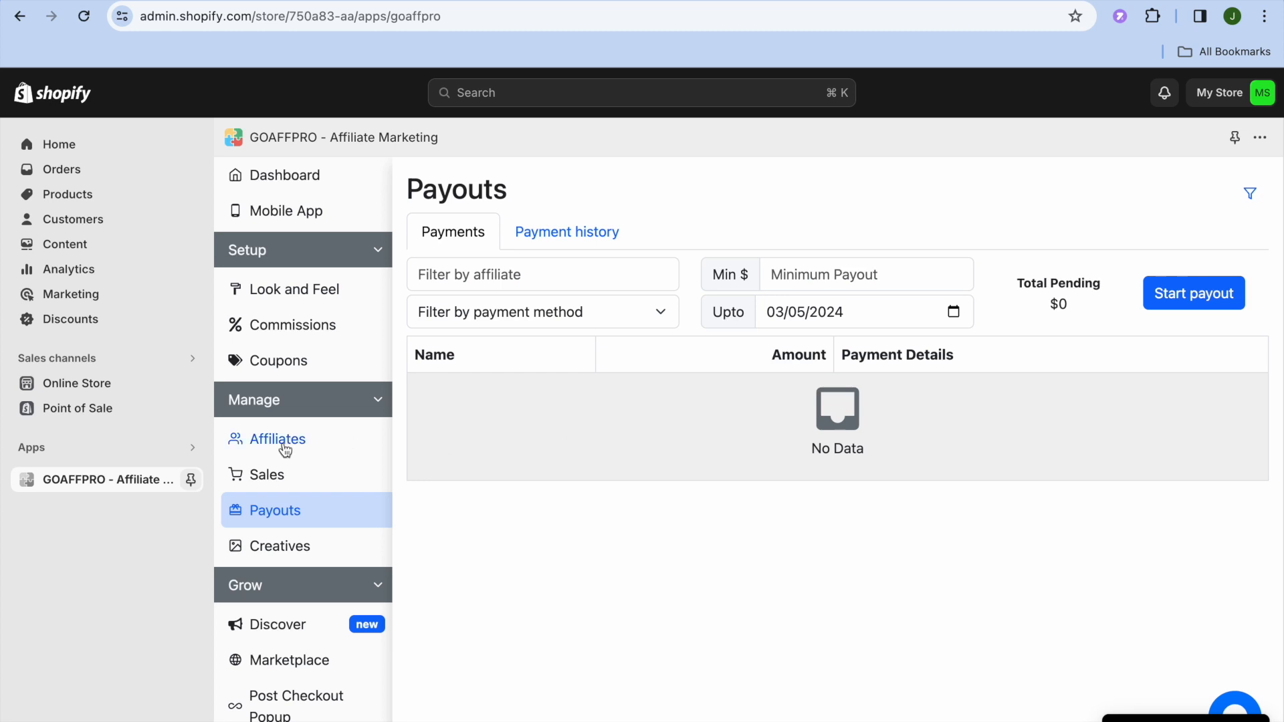
# Examine the Digital Assets page and its new link form, closing the form without creating a link
pyautogui.click(309, 551)
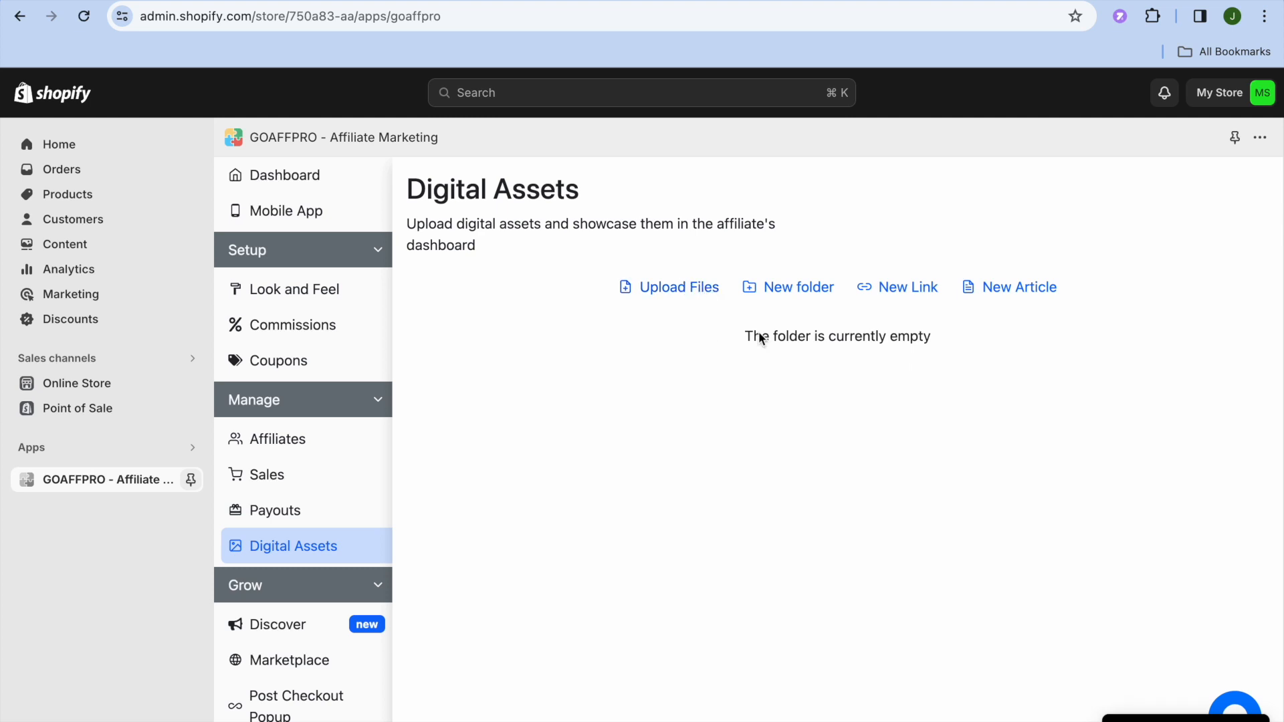
pyautogui.click(907, 288)
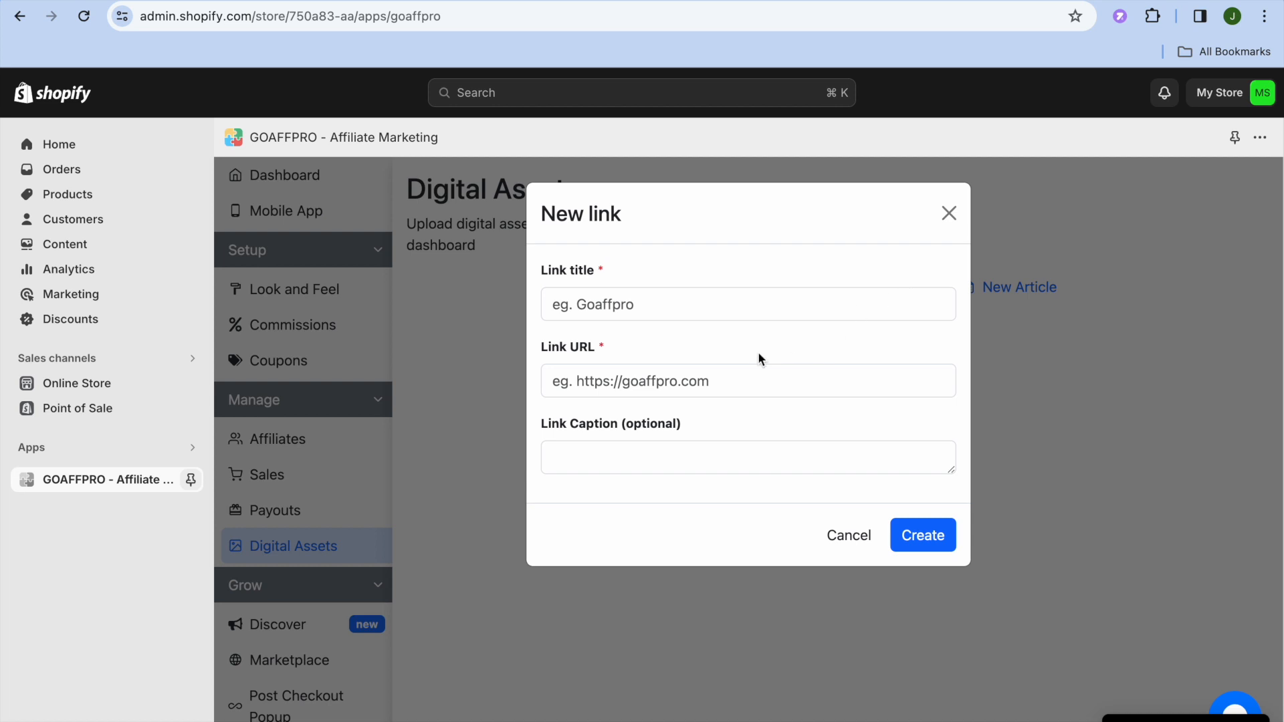
pyautogui.click(949, 214)
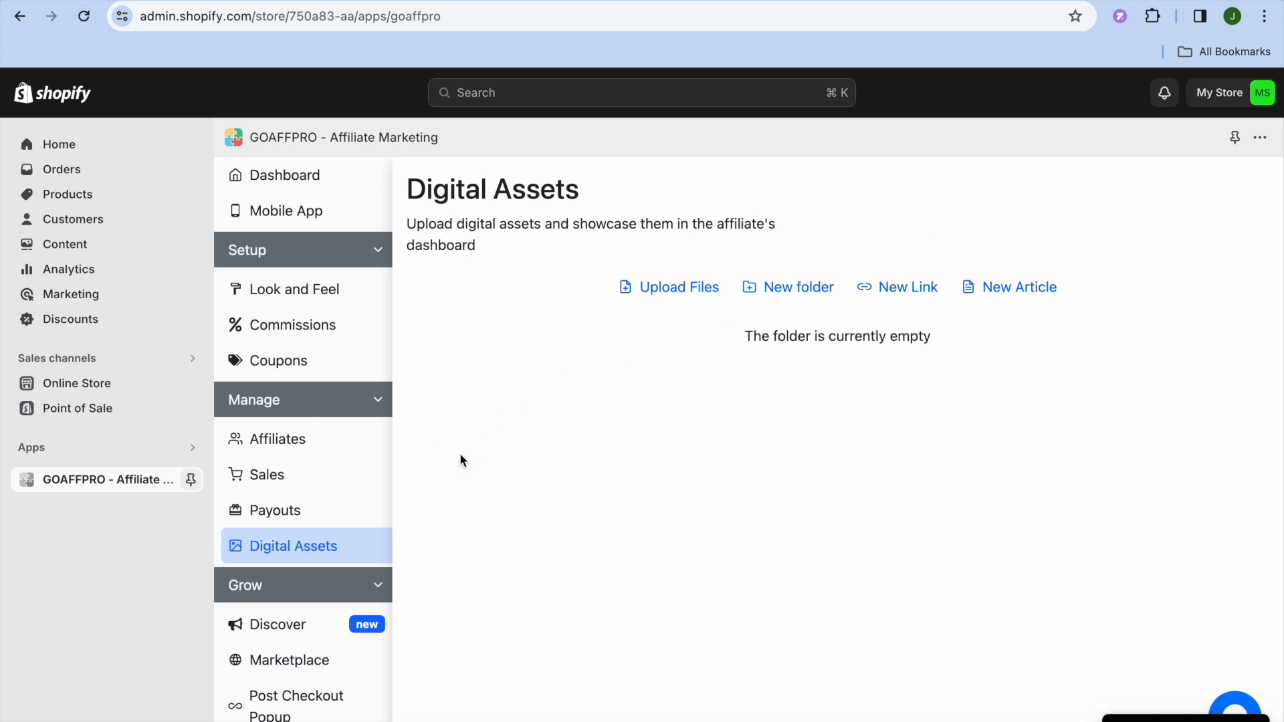
pyautogui.scroll(-4, 460, 454)
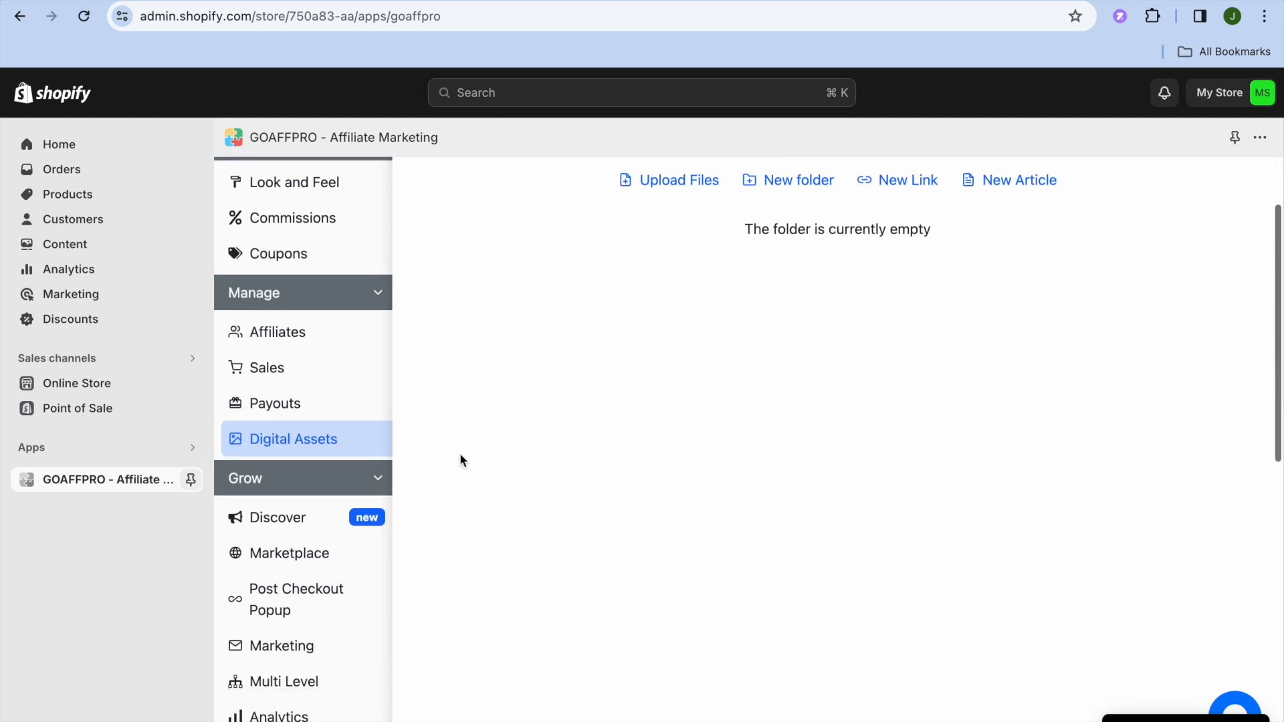
pyautogui.scroll(-4, 460, 461)
pyautogui.scroll(8, 460, 461)
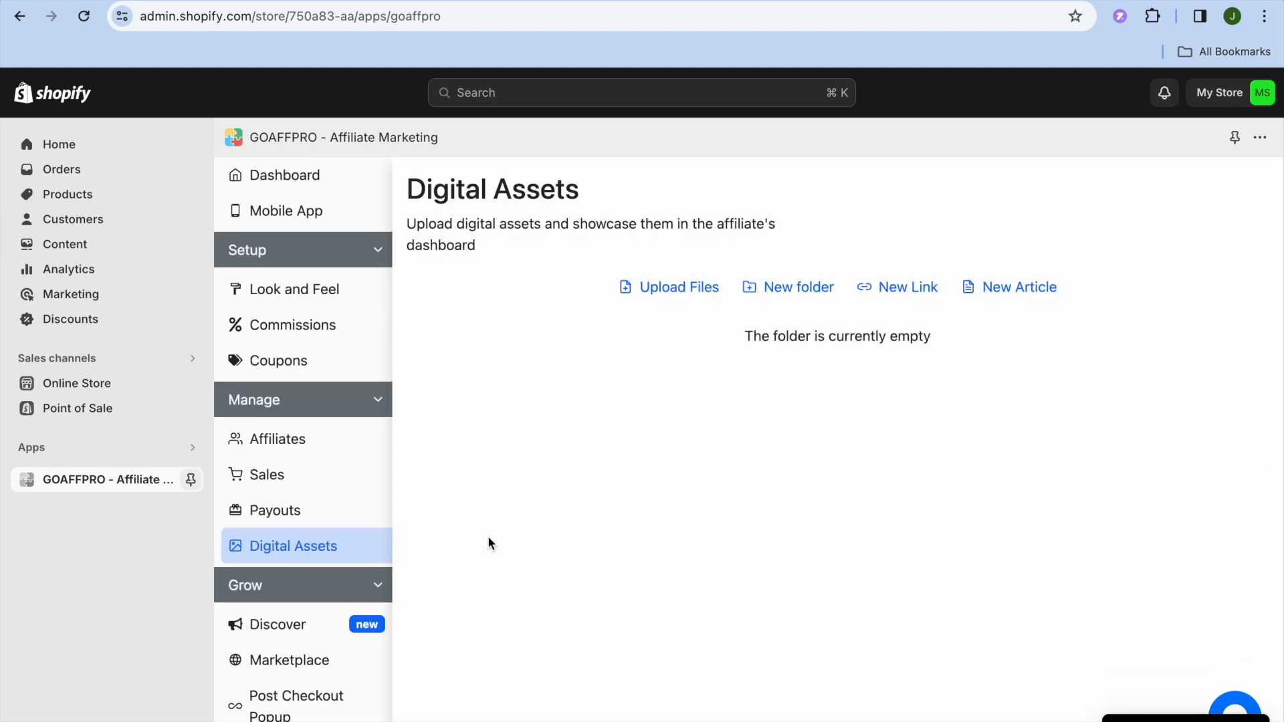